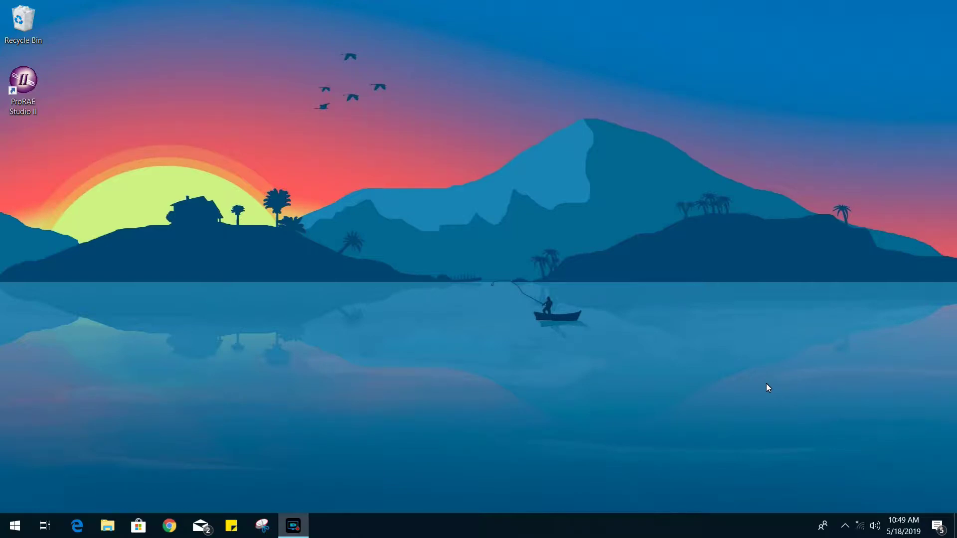
Step: Launch ProRAE Studio II from its desktop shortcut
{"action": "double_click", "coordinate": [28, 97]}
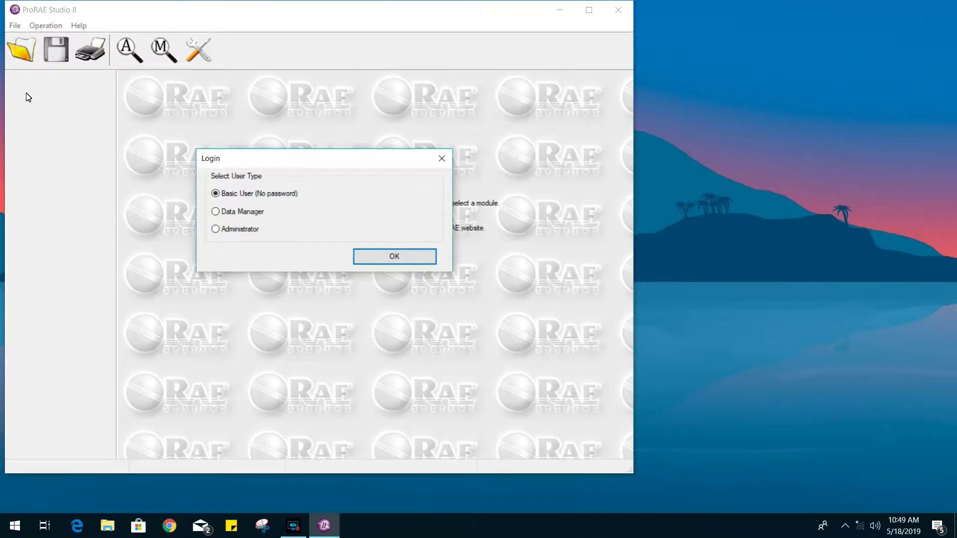
Step: Log in as Administrator by entering the administrator password
{"action": "left_click", "coordinate": [236, 231]}
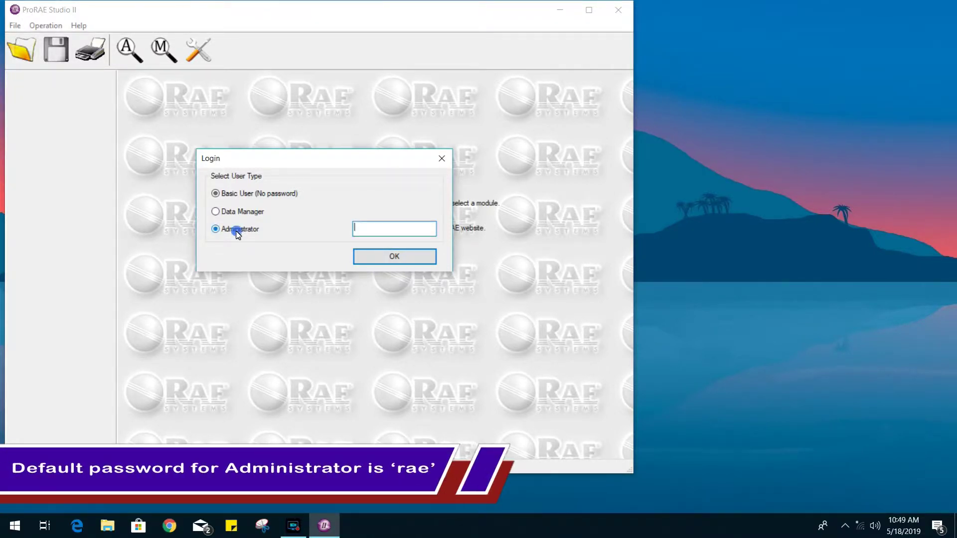
{"action": "left_click", "coordinate": [375, 232]}
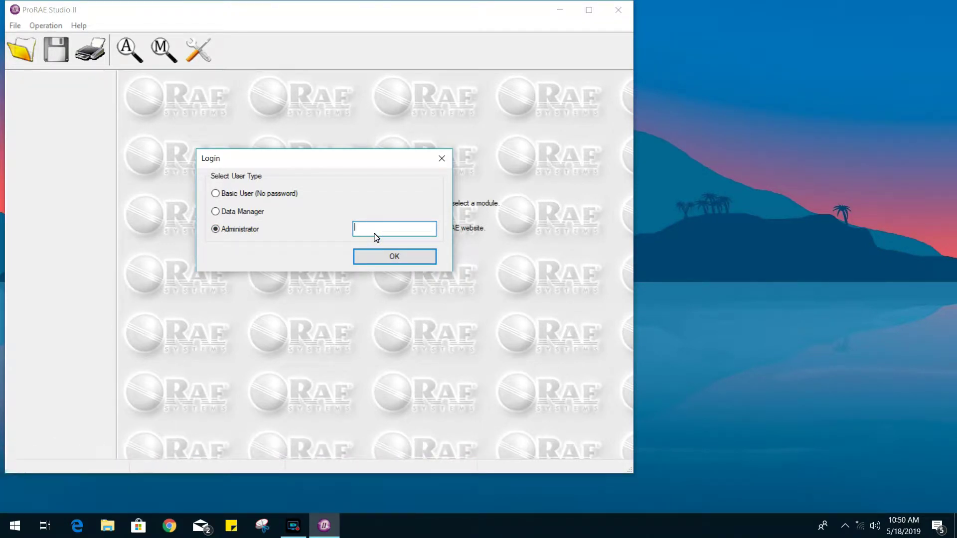
{"action": "type", "text": "rae"}
{"action": "left_click", "coordinate": [413, 259]}
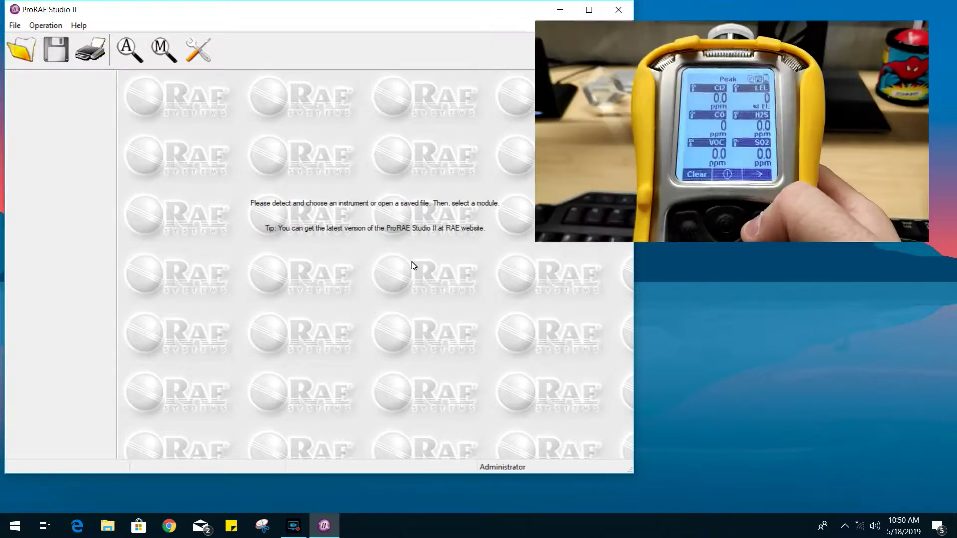
Step: Maximize the ProRAE Studio II main window
{"action": "left_click", "coordinate": [586, 10]}
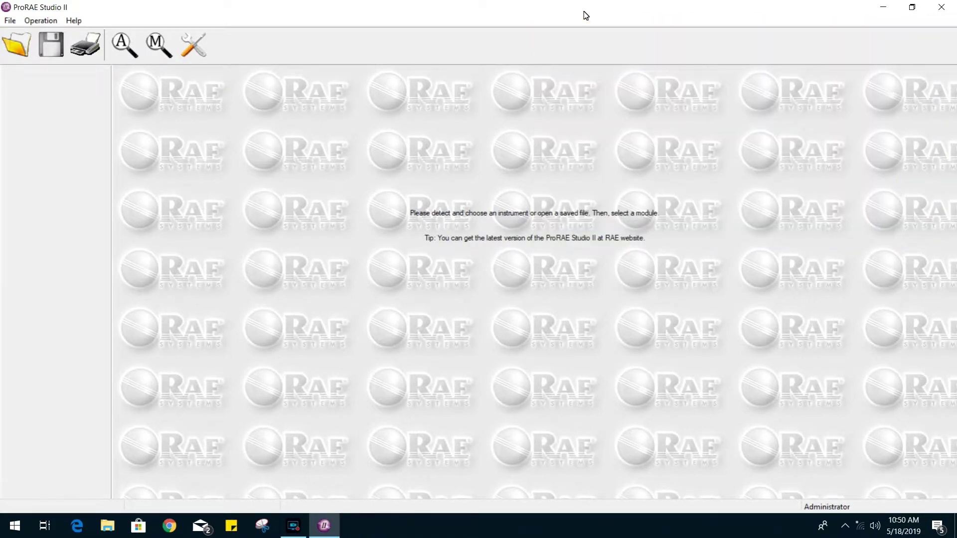
Step: Auto-detect the MultiRAE monitor, refreshing the list, then connect to it and download its setup
{"action": "left_click", "coordinate": [115, 44]}
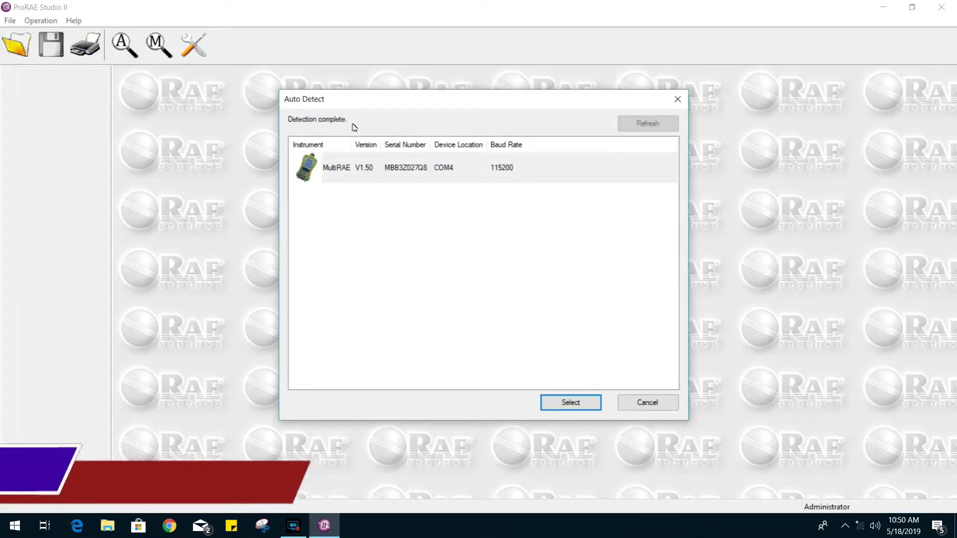
{"action": "left_click", "coordinate": [365, 167]}
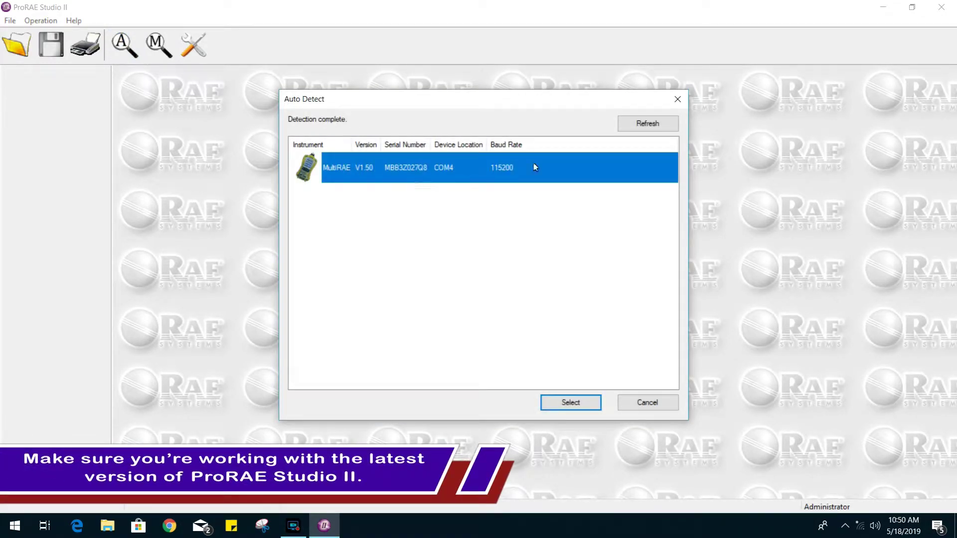
{"action": "left_click", "coordinate": [653, 125]}
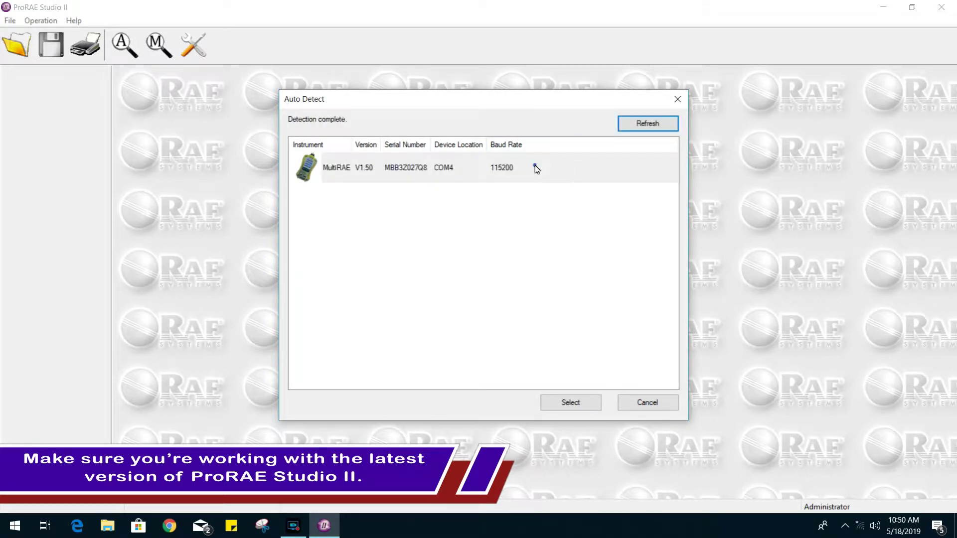
{"action": "left_click", "coordinate": [535, 167]}
{"action": "left_click", "coordinate": [572, 404]}
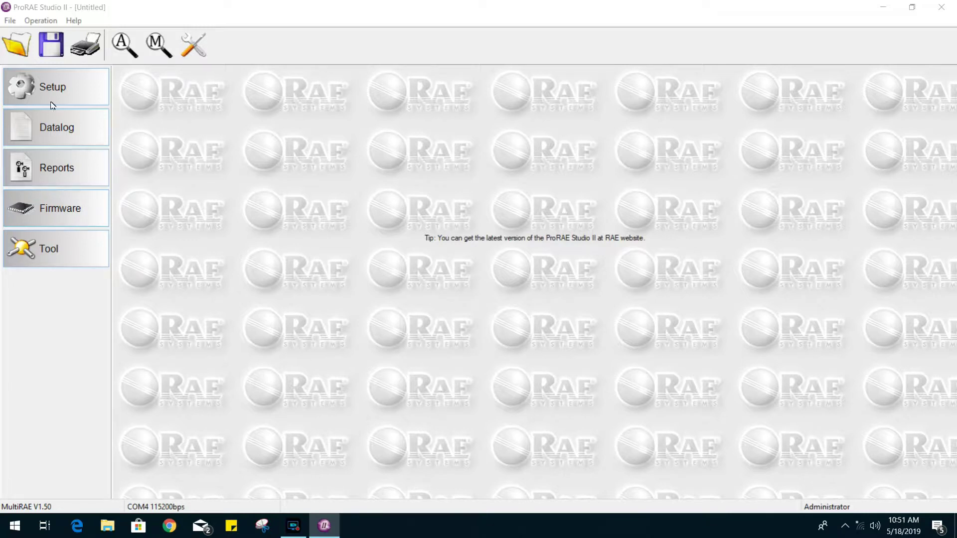
{"action": "left_click", "coordinate": [65, 95]}
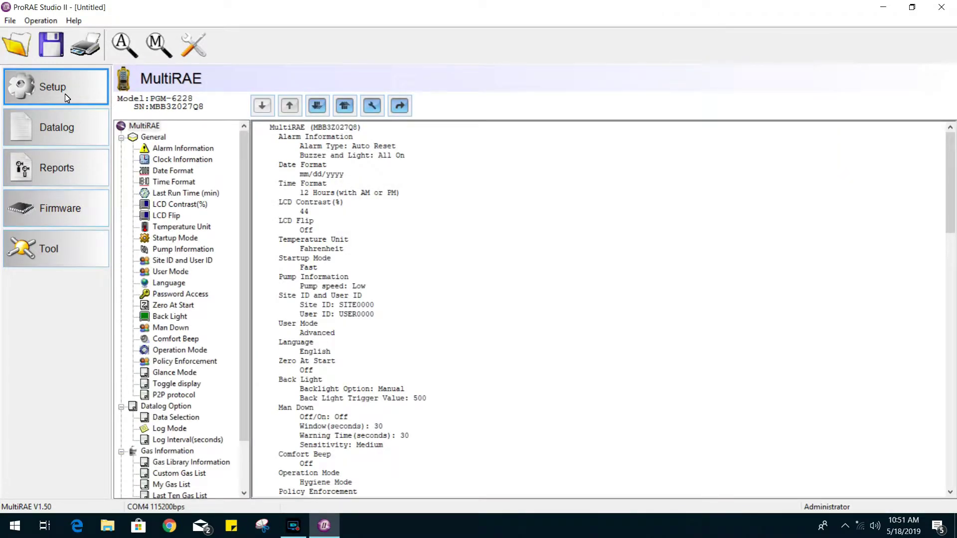
Step: Show the MultiRAE root node's full settings summary and scroll through it
{"action": "left_click", "coordinate": [146, 127]}
{"action": "left_click_drag", "start_coordinate": [944, 177], "coordinate": [912, 134]}
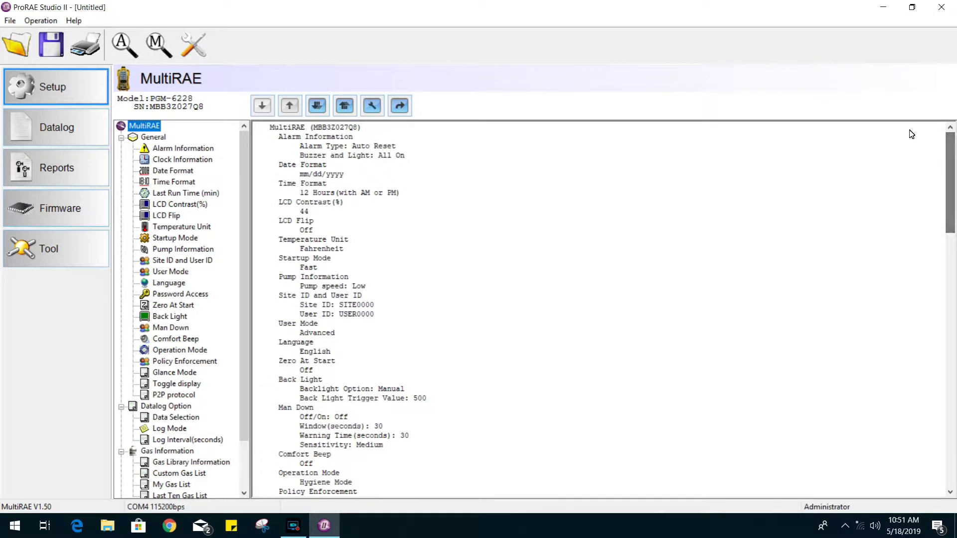
Step: In Alarm Information, try Latch and return the alarm type to Auto Reset
{"action": "left_click", "coordinate": [184, 148]}
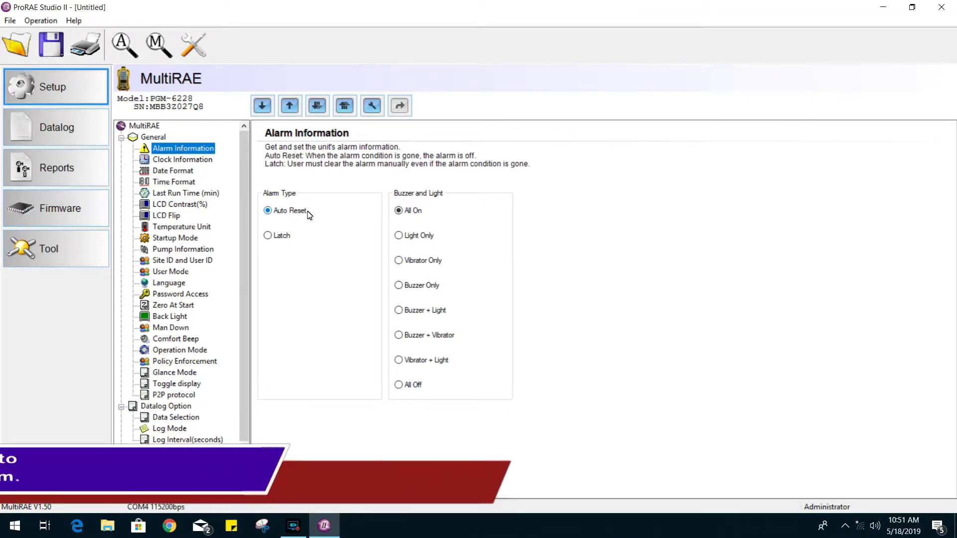
{"action": "left_click", "coordinate": [282, 237]}
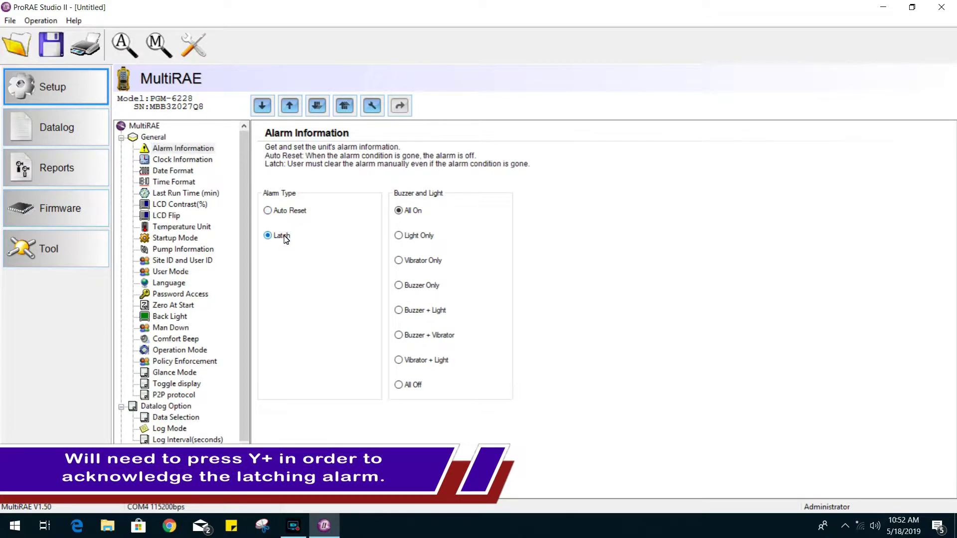
{"action": "left_click", "coordinate": [285, 211]}
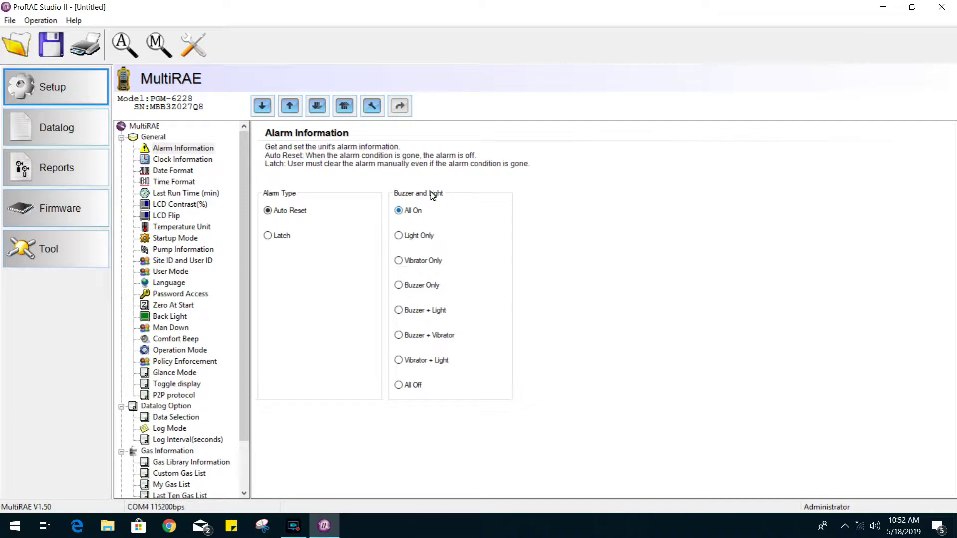
{"action": "left_click", "coordinate": [204, 161]}
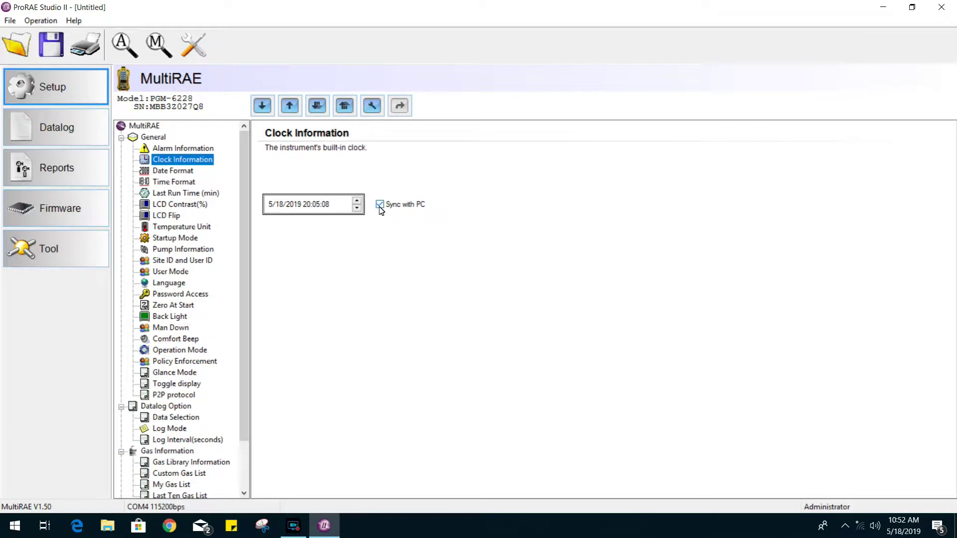
Step: Review the Date Format, Time Format, Last Run Time, LCD Contrast, LCD Flip and Temperature Unit pages
{"action": "left_click", "coordinate": [183, 172]}
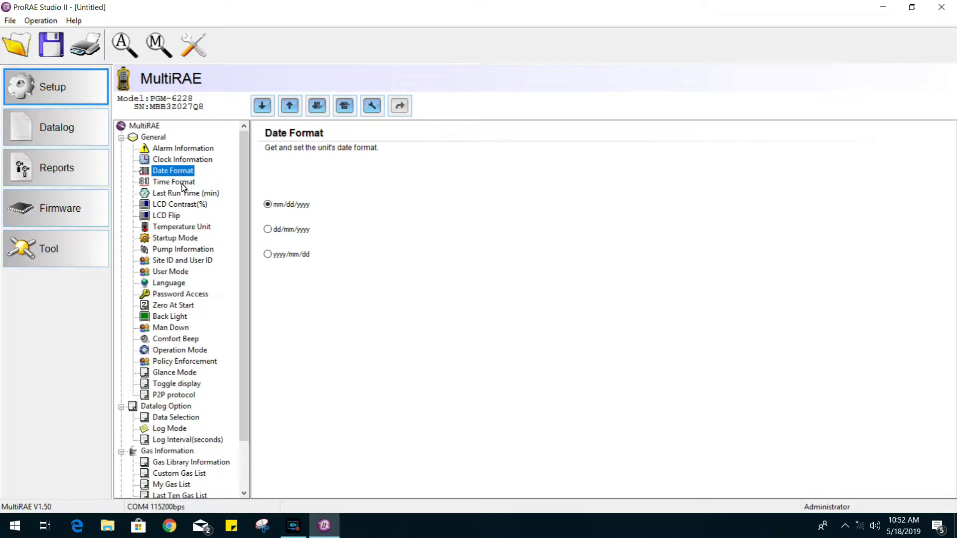
{"action": "left_click", "coordinate": [184, 183]}
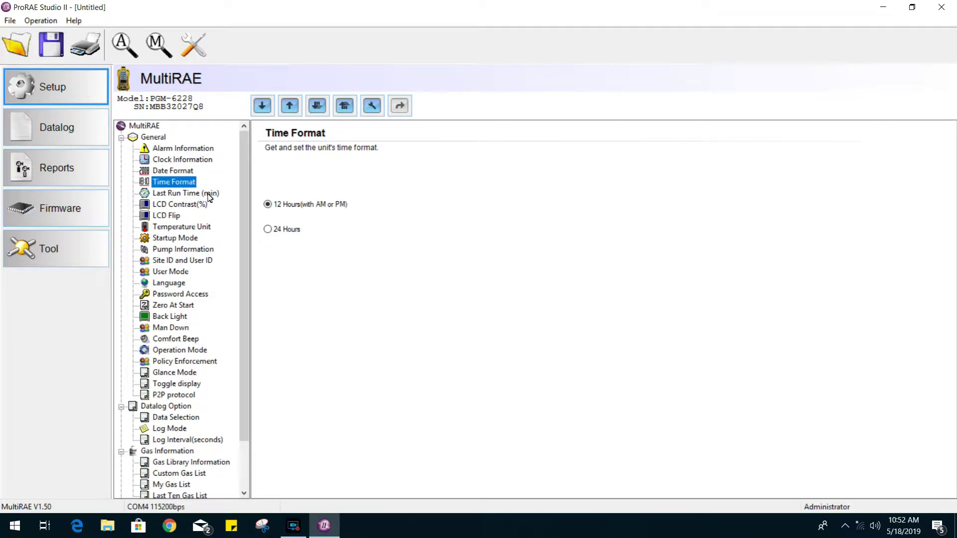
{"action": "left_click", "coordinate": [210, 196]}
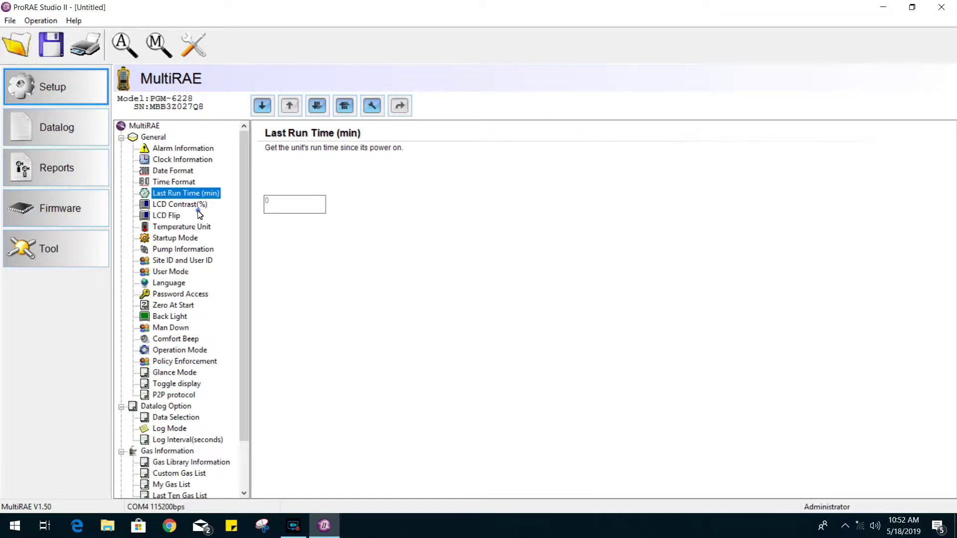
{"action": "left_click", "coordinate": [186, 205]}
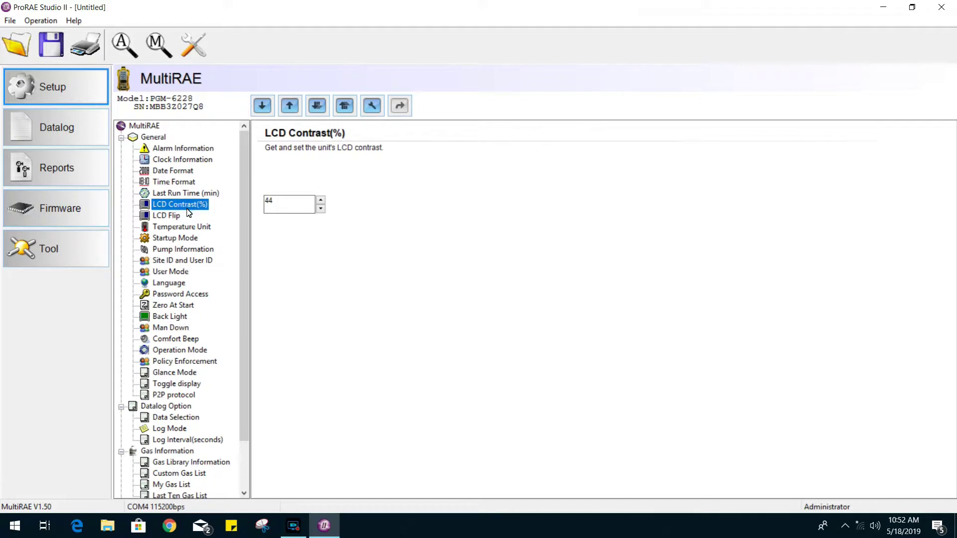
{"action": "left_click", "coordinate": [176, 216]}
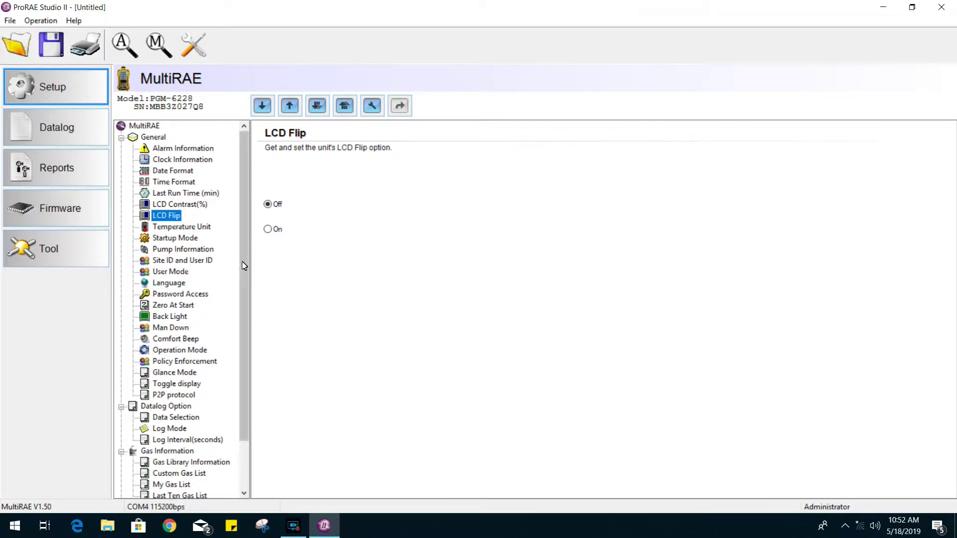
{"action": "left_click", "coordinate": [198, 227]}
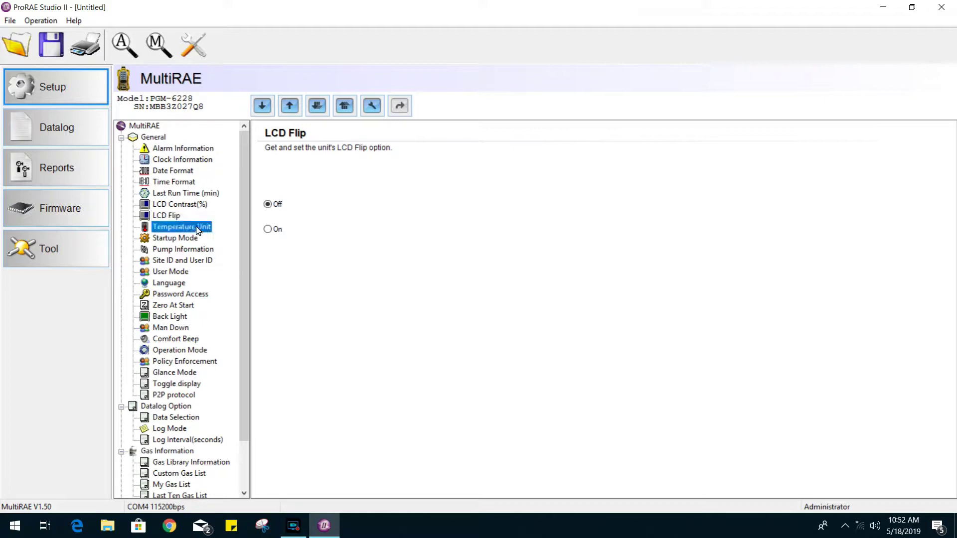
{"action": "left_click", "coordinate": [189, 242]}
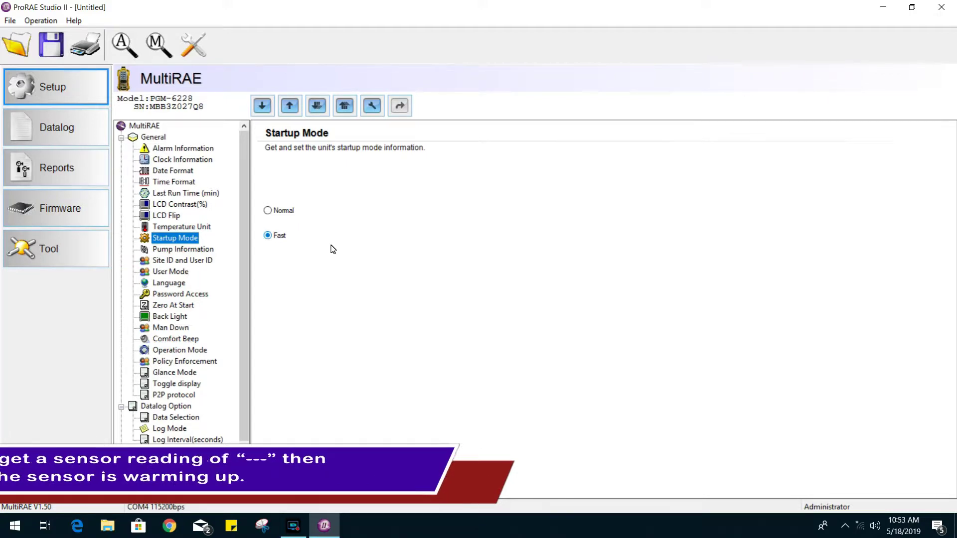
Step: Review the Pump Information speed, Site ID and User ID, and User Mode pages
{"action": "left_click", "coordinate": [197, 251]}
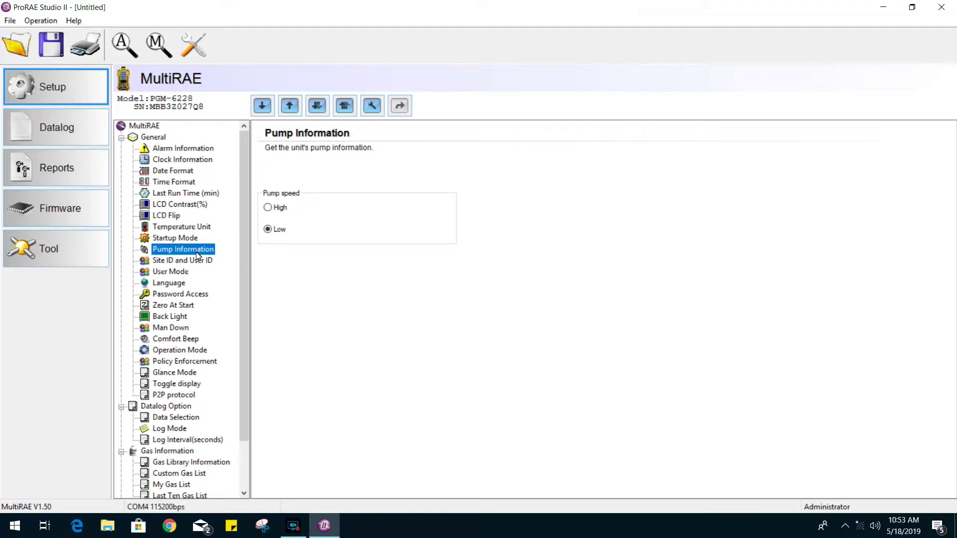
{"action": "left_click", "coordinate": [198, 263]}
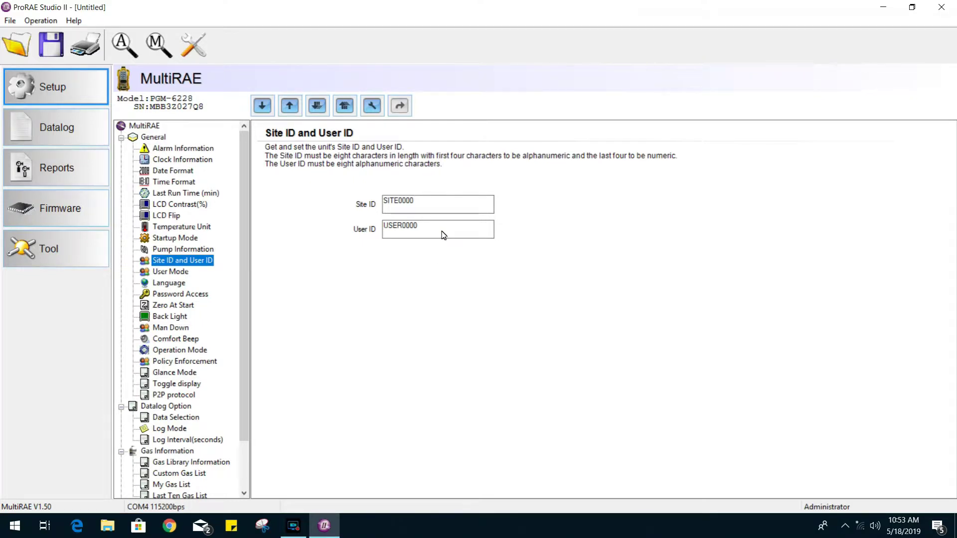
{"action": "left_click", "coordinate": [180, 272]}
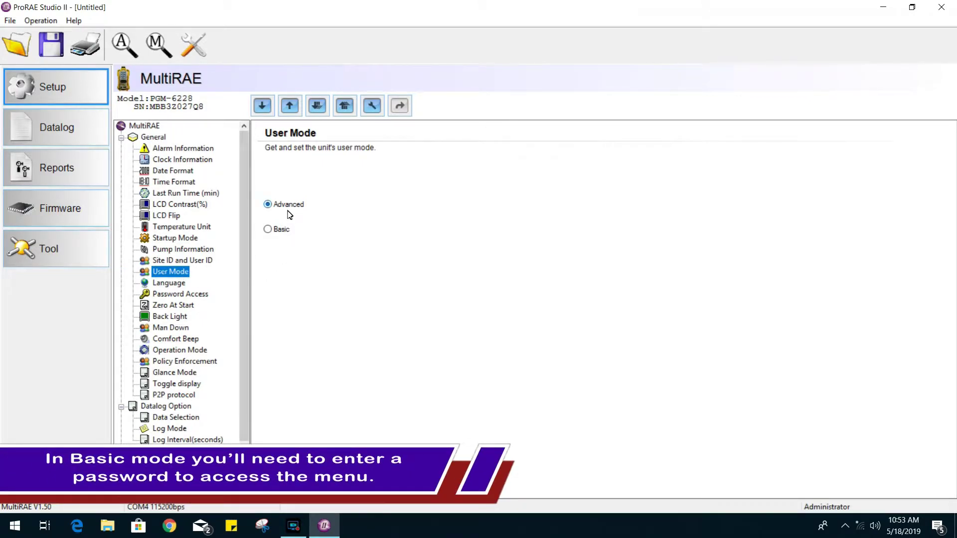
Step: Try Basic and return User Mode to Advanced, then view the Language and Password settings
{"action": "left_click", "coordinate": [280, 230]}
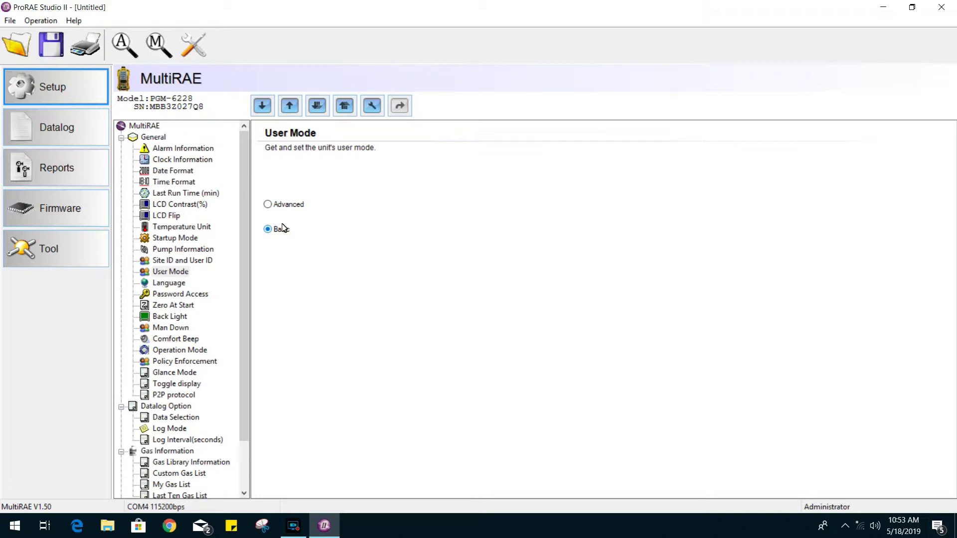
{"action": "left_click", "coordinate": [287, 206]}
{"action": "left_click", "coordinate": [172, 284]}
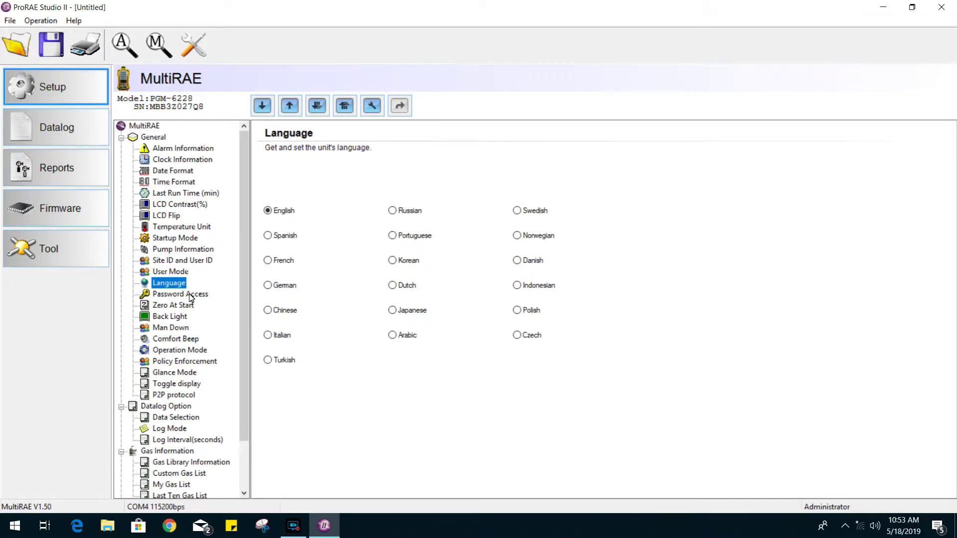
{"action": "left_click", "coordinate": [190, 297]}
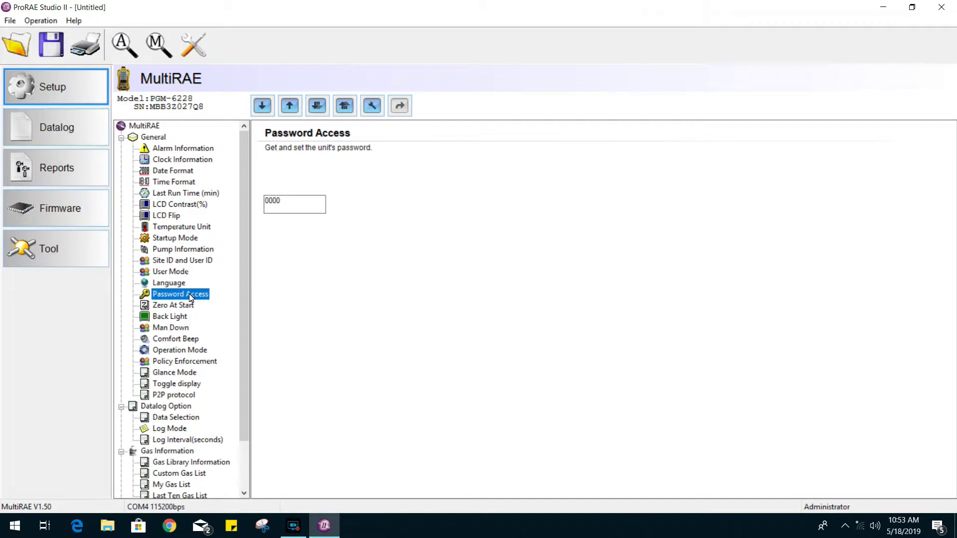
Step: Review the Zero At Start, Back Light and Man Down settings pages
{"action": "left_click", "coordinate": [189, 307]}
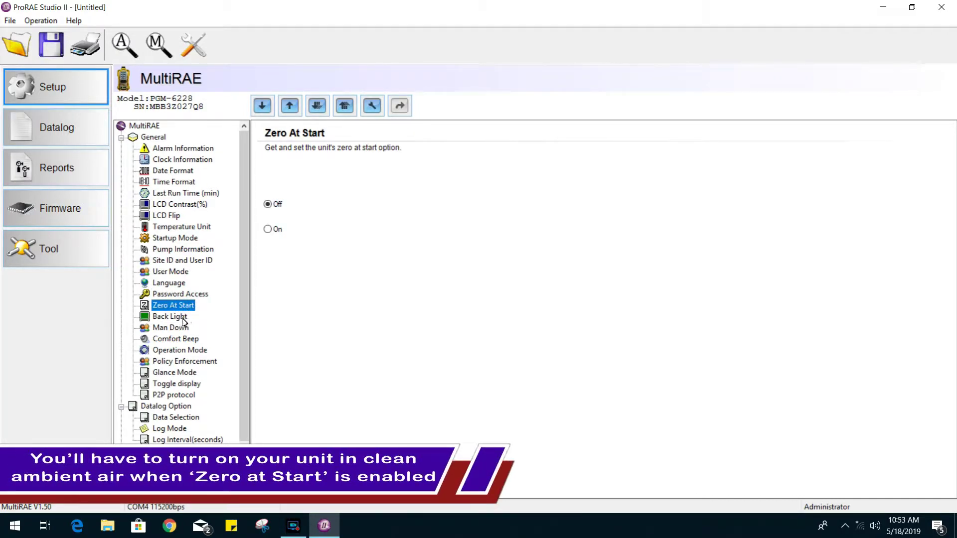
{"action": "left_click", "coordinate": [182, 319]}
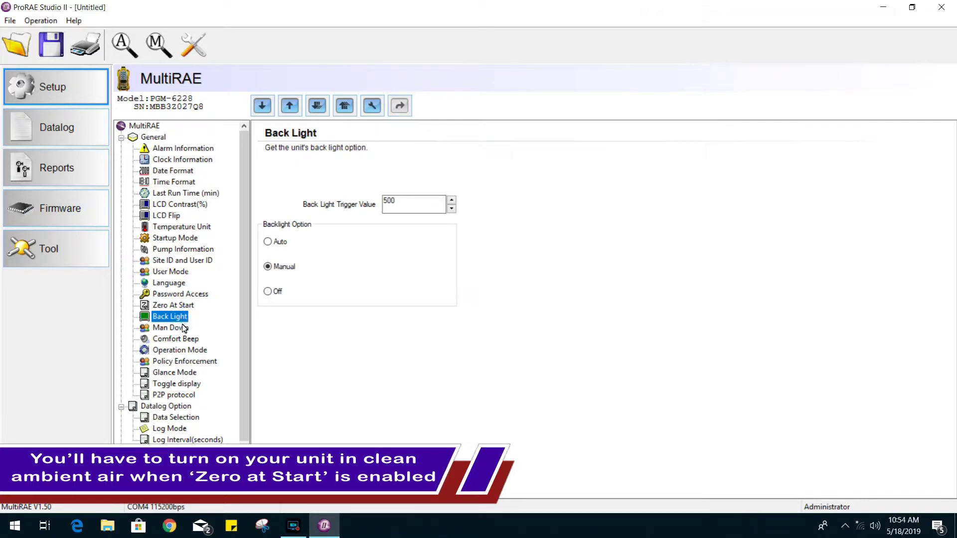
{"action": "left_click", "coordinate": [184, 331]}
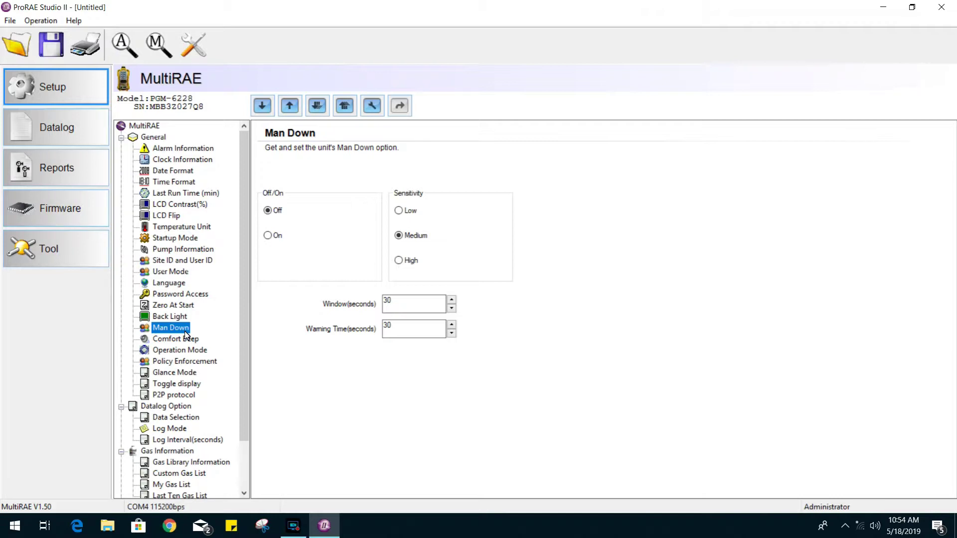
Step: Review Comfort Beep, then try Search Mode and leave Operation Mode on Hygiene Mode
{"action": "left_click", "coordinate": [187, 340]}
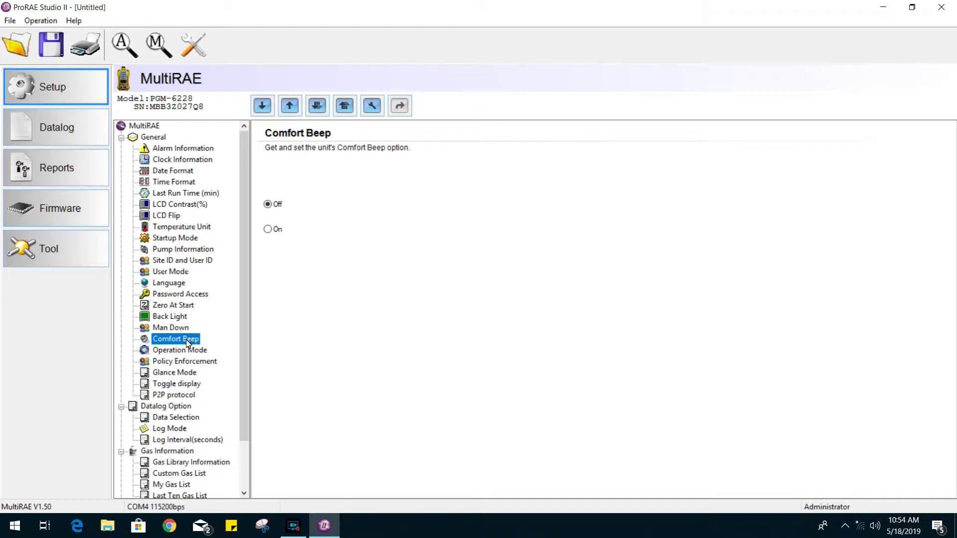
{"action": "left_click", "coordinate": [190, 351]}
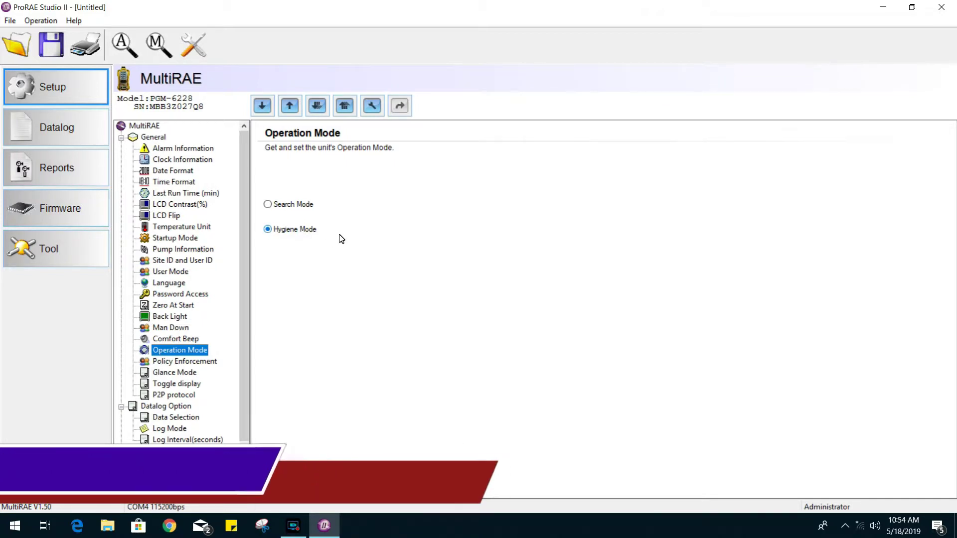
{"action": "left_click", "coordinate": [288, 209]}
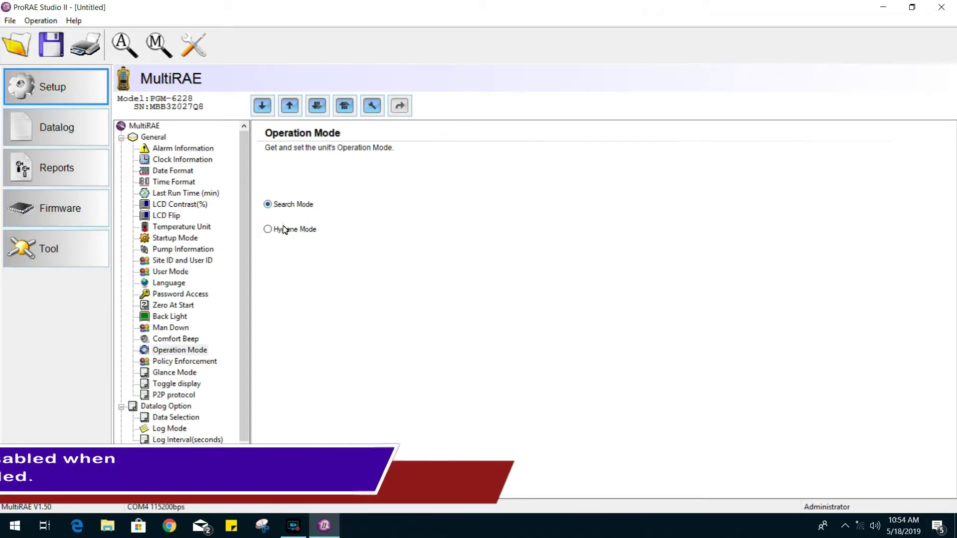
{"action": "left_click", "coordinate": [283, 229]}
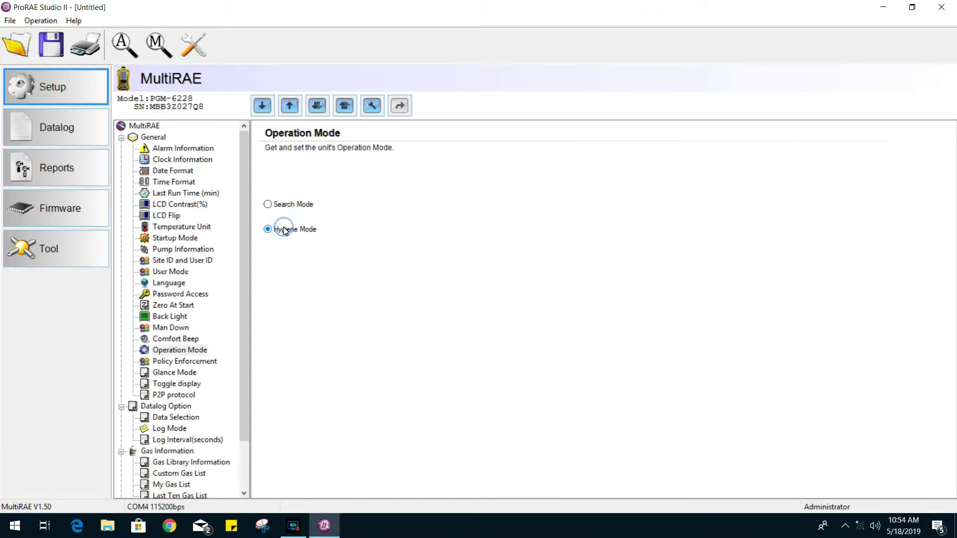
Step: Review the Policy Enforcement and Glance Mode pages, then go to Datalog Option
{"action": "left_click", "coordinate": [179, 364]}
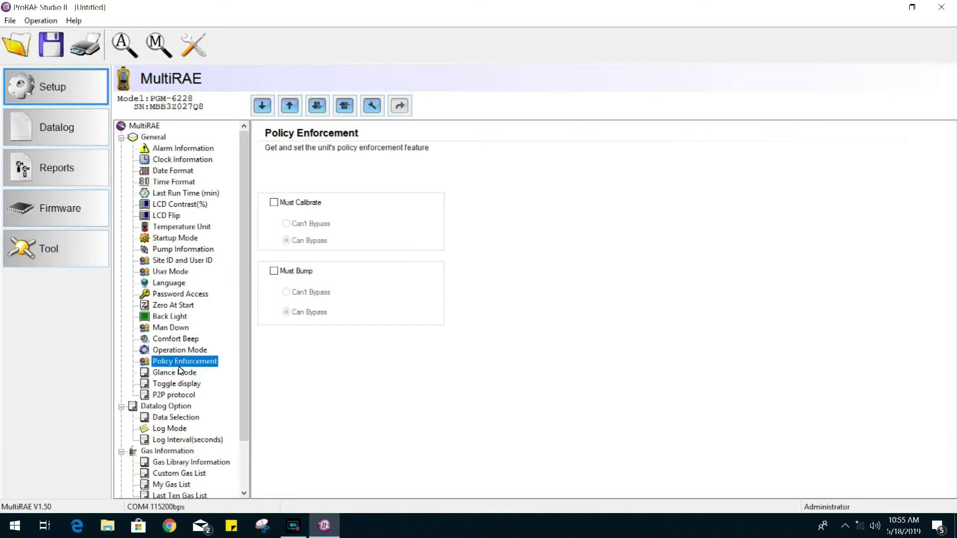
{"action": "left_click", "coordinate": [181, 376]}
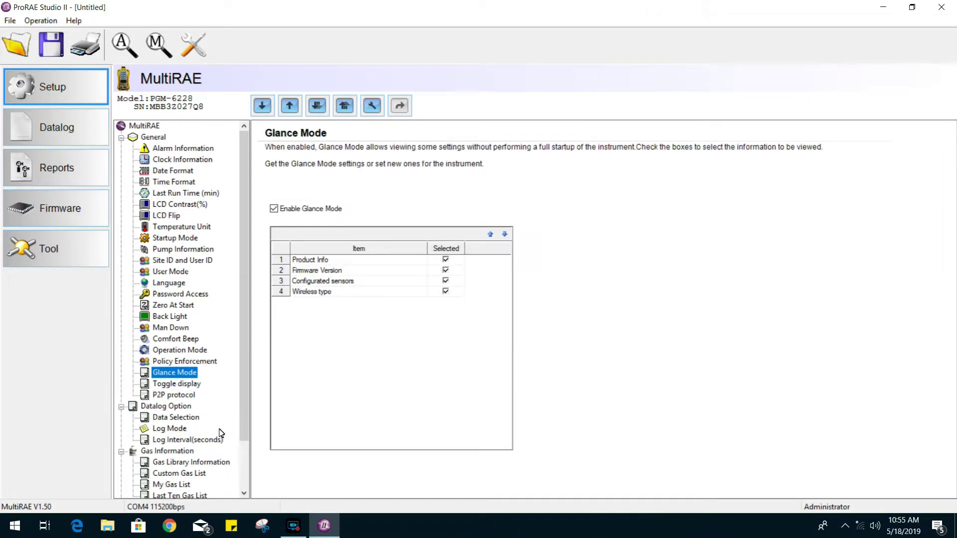
{"action": "left_click_drag", "start_coordinate": [247, 366], "coordinate": [247, 418]}
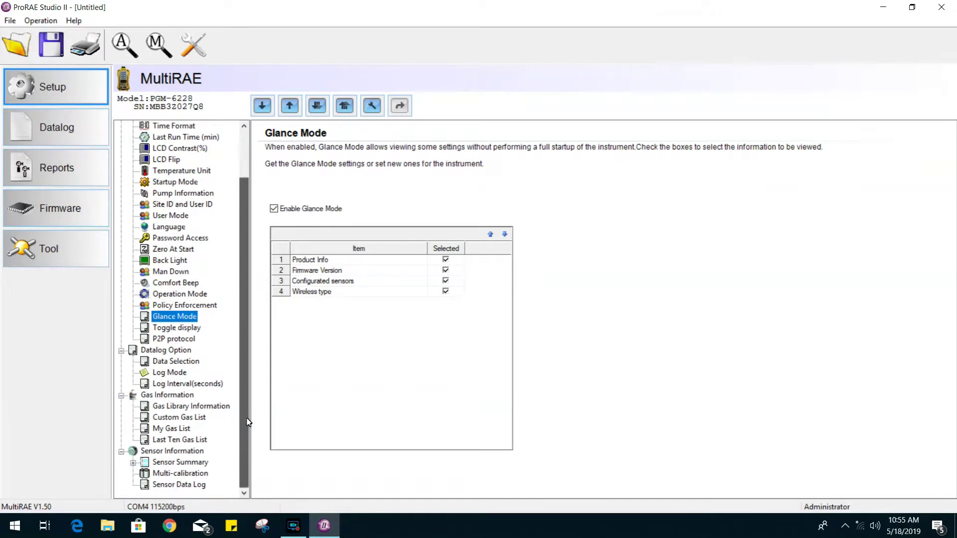
{"action": "left_click", "coordinate": [164, 351]}
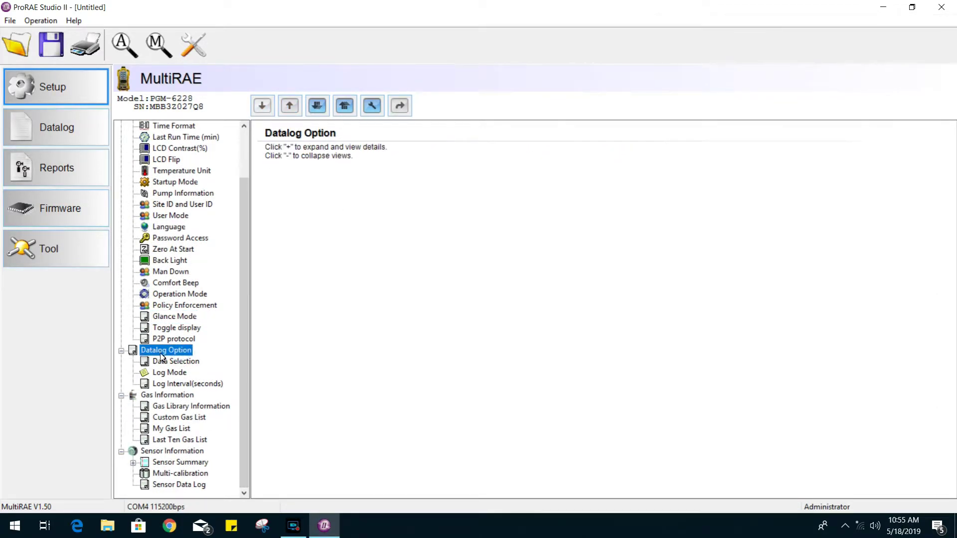
Step: Review the datalog data types, the log mode and the 60-second log interval
{"action": "left_click", "coordinate": [156, 363]}
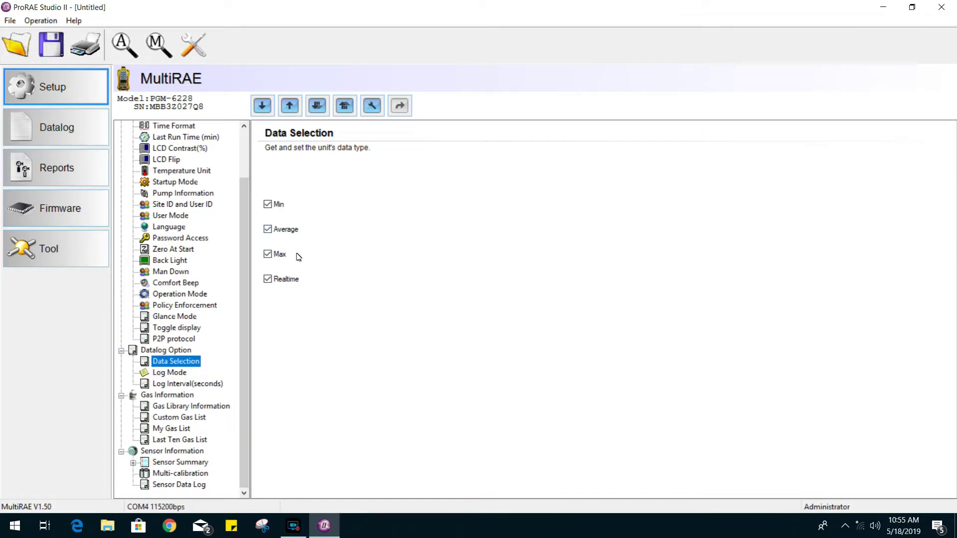
{"action": "left_click", "coordinate": [178, 378]}
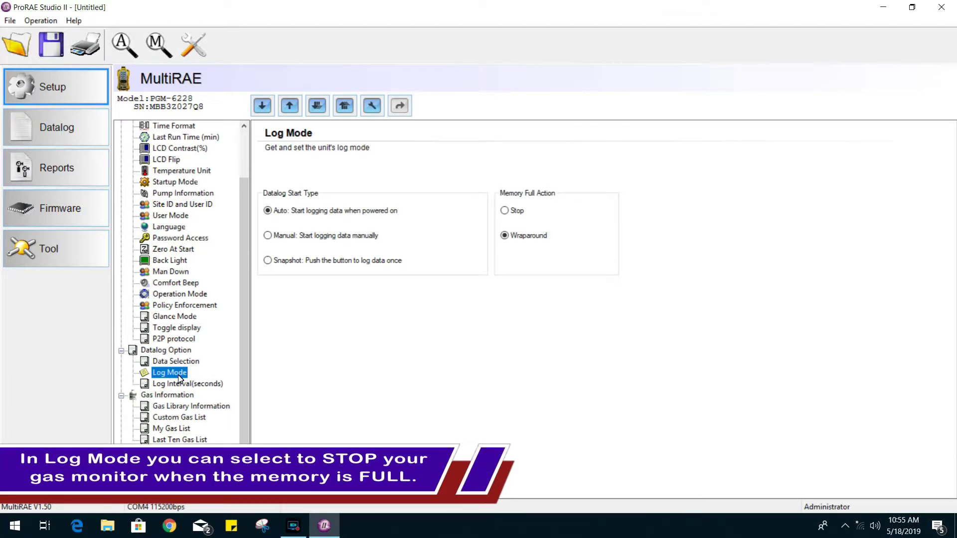
{"action": "left_click", "coordinate": [213, 387]}
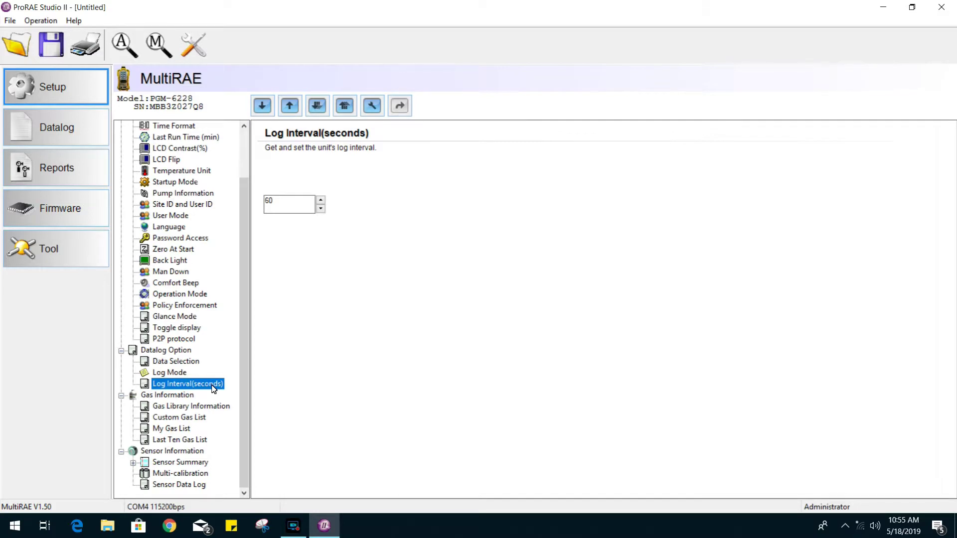
{"action": "left_click", "coordinate": [189, 397]}
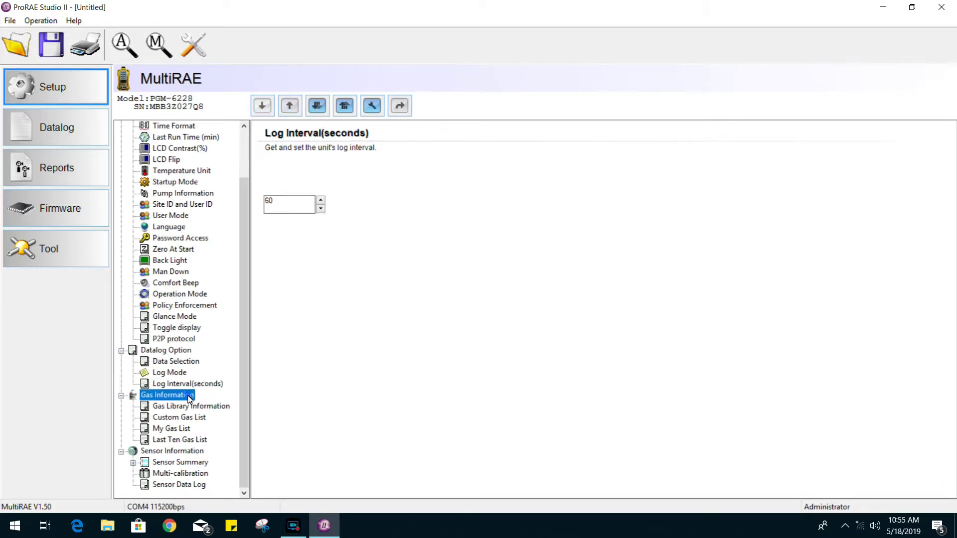
Step: Browse the gas library version, the custom gas list and the last ten gases used
{"action": "left_click", "coordinate": [192, 407]}
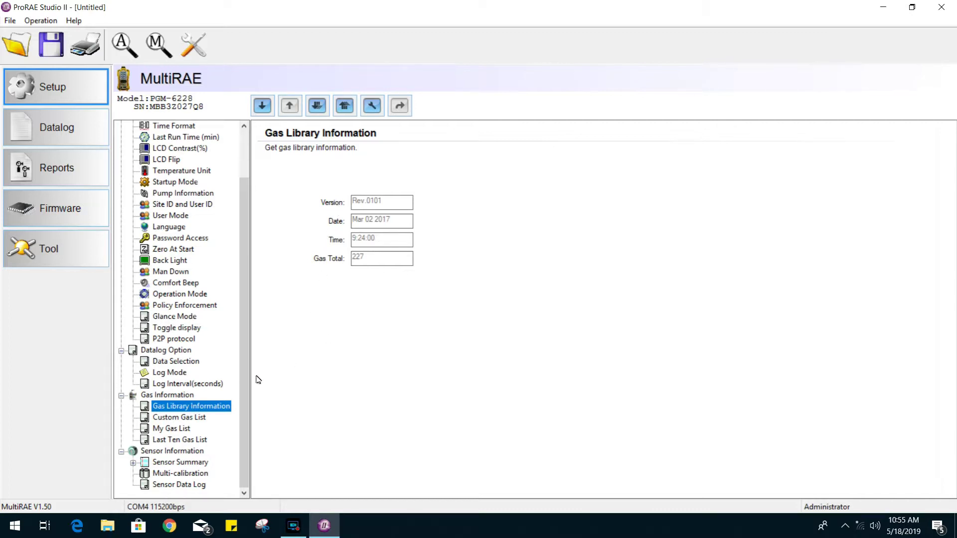
{"action": "left_click", "coordinate": [193, 422]}
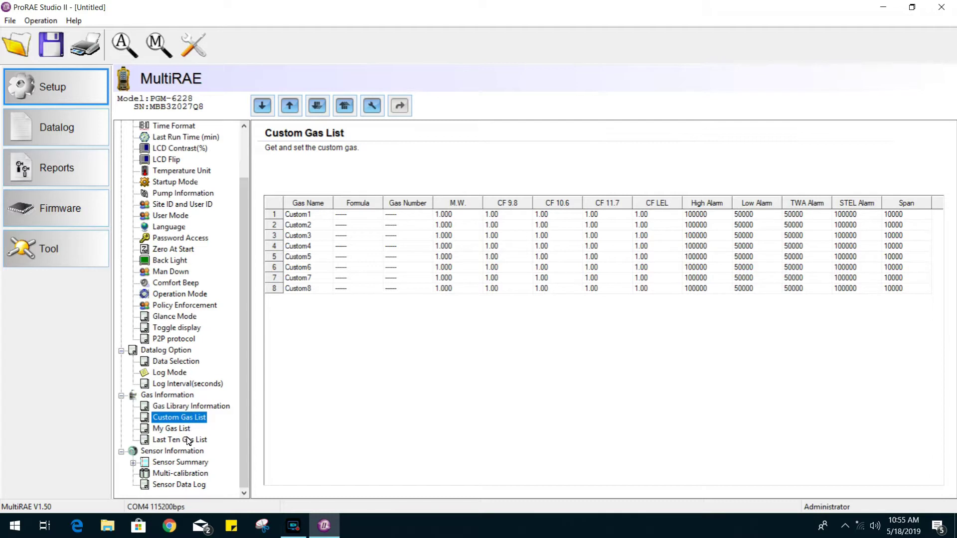
{"action": "left_click", "coordinate": [188, 441]}
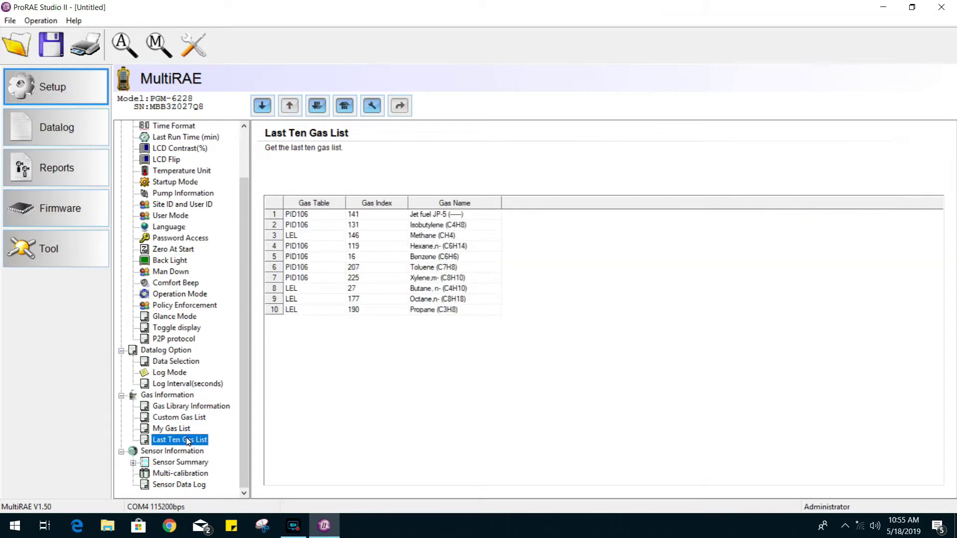
{"action": "left_click", "coordinate": [187, 452]}
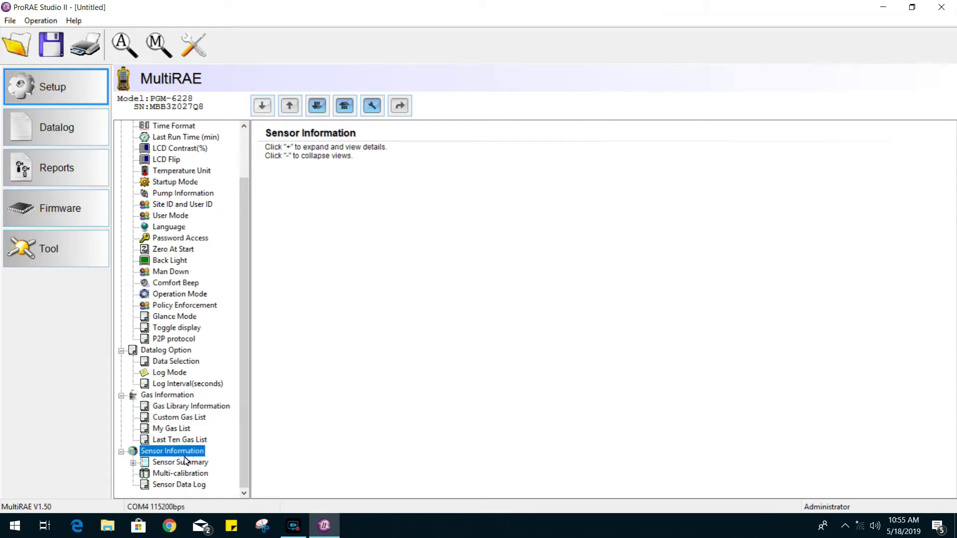
Step: Open the CO(ppm) sensor and change its Cal Interval from 30 to 60 days
{"action": "left_click", "coordinate": [133, 463]}
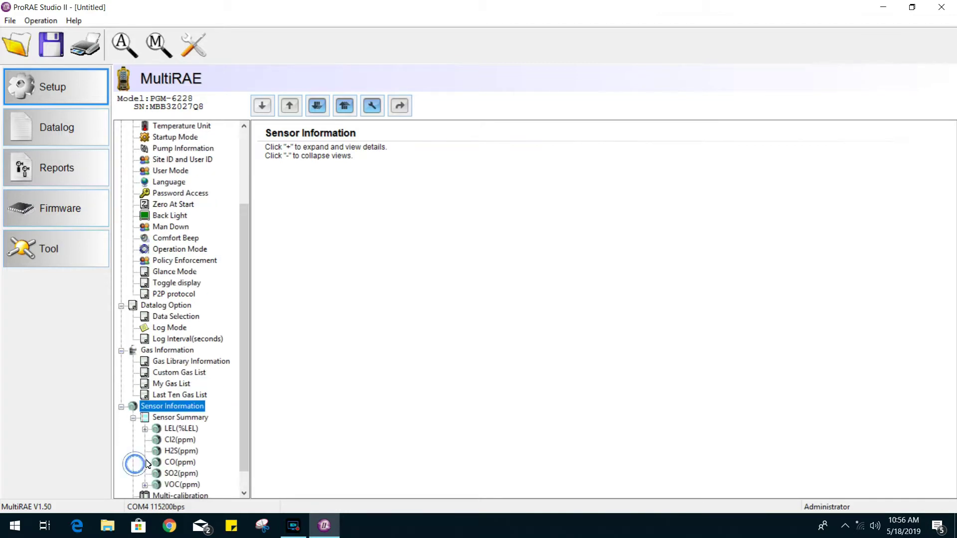
{"action": "left_click", "coordinate": [189, 429]}
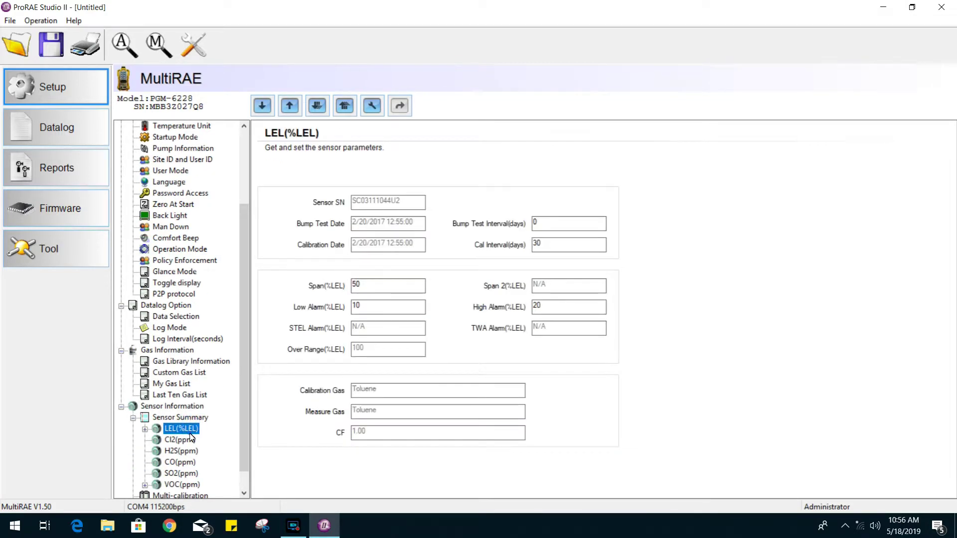
{"action": "left_click", "coordinate": [191, 439]}
{"action": "left_click", "coordinate": [187, 463]}
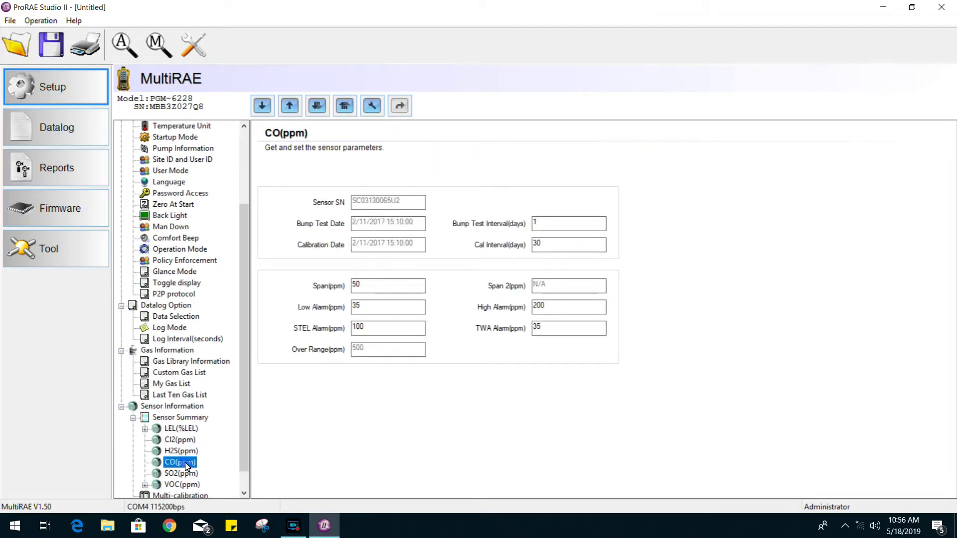
{"action": "scroll", "coordinate": [187, 464], "scroll_direction": "down", "scroll_amount": 1}
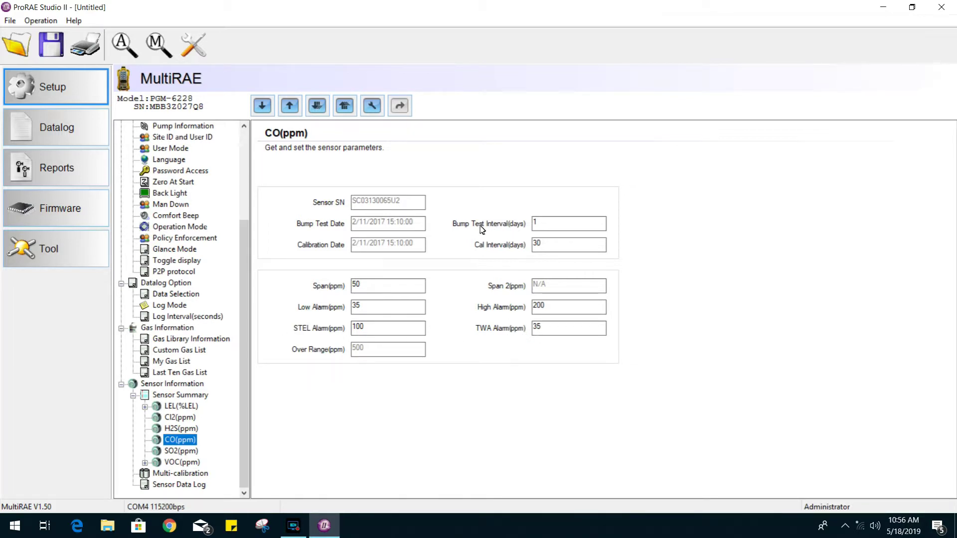
{"action": "left_click", "coordinate": [547, 252]}
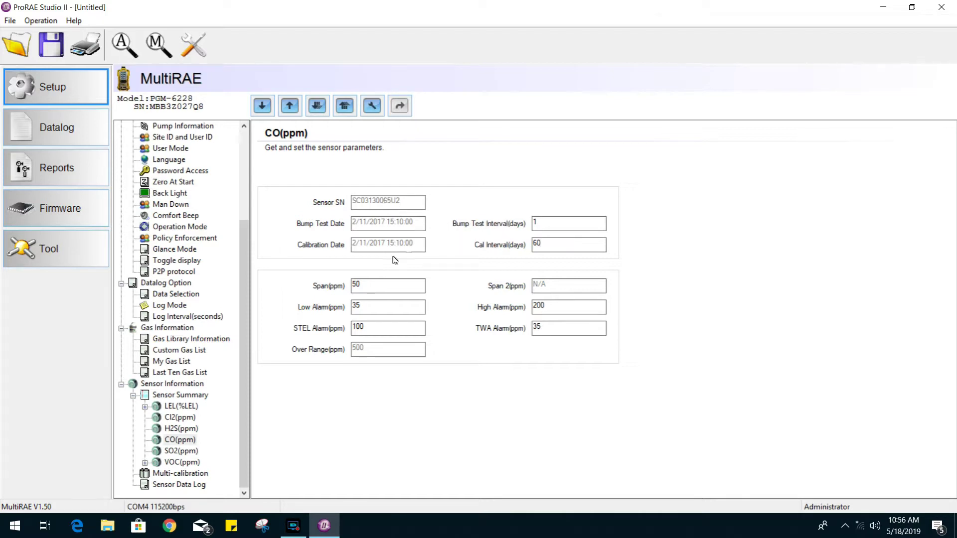
{"action": "left_click", "coordinate": [186, 477]}
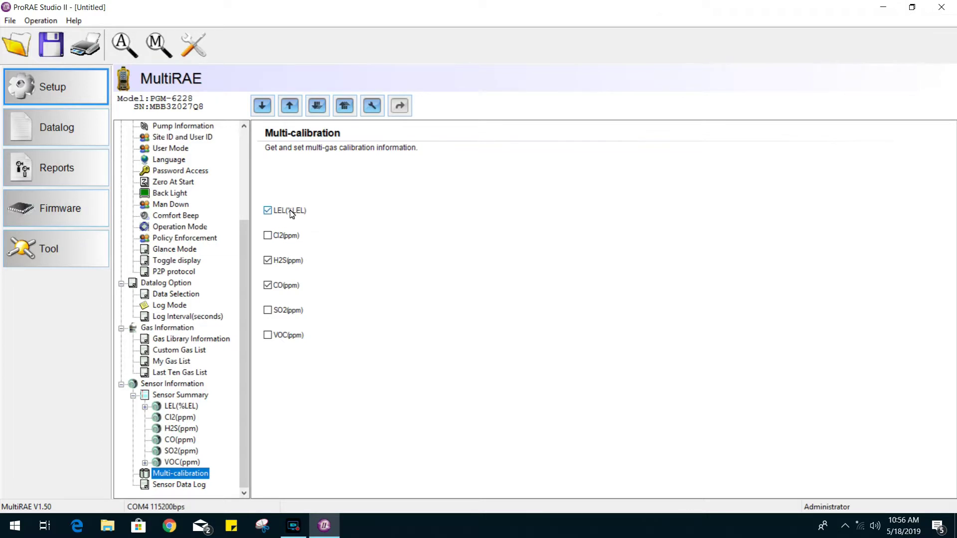
Step: Tick and untick Cl2, leaving LEL, H2S and CO as the multi-calibration gases
{"action": "left_click", "coordinate": [268, 237]}
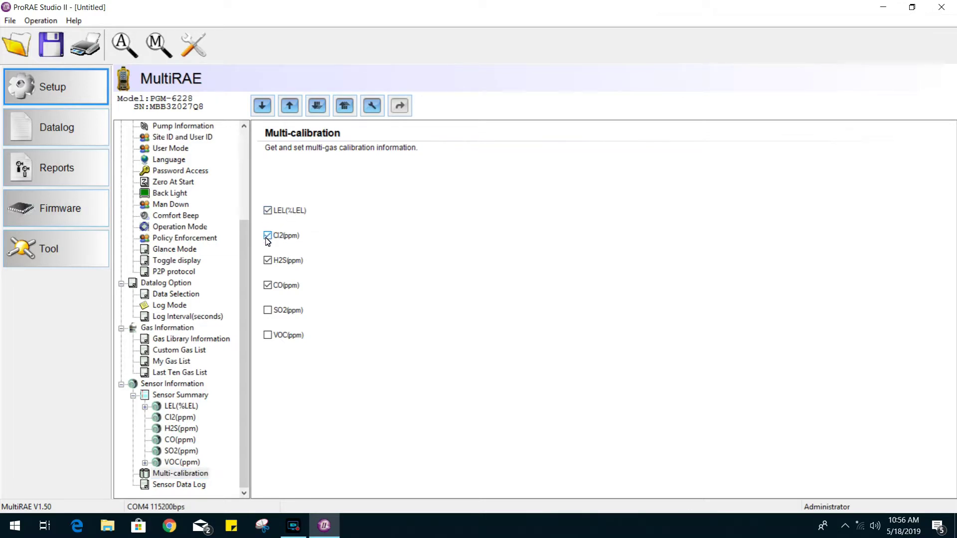
{"action": "left_click", "coordinate": [268, 236]}
{"action": "left_click", "coordinate": [194, 475]}
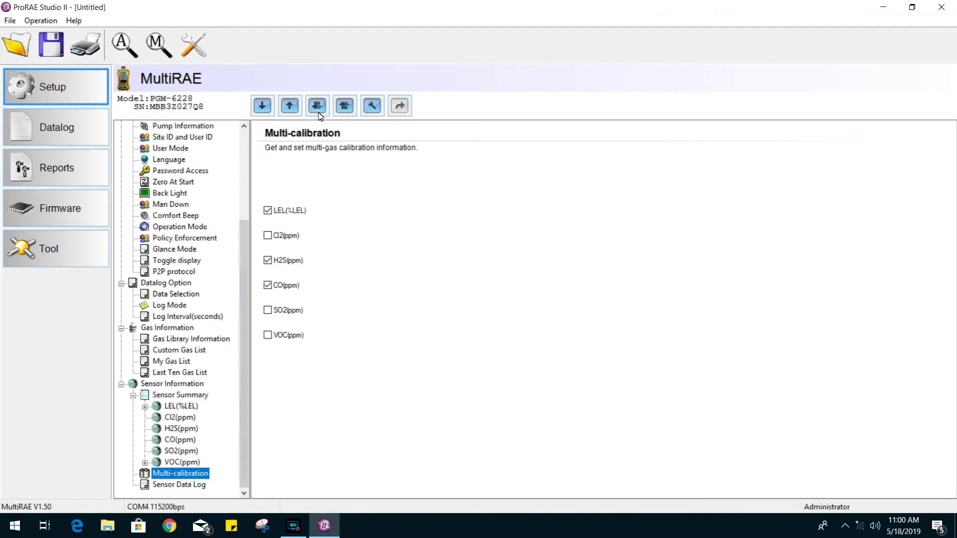
Step: Upload all configurations to the MultiRAE and confirm the upload
{"action": "left_click", "coordinate": [349, 108]}
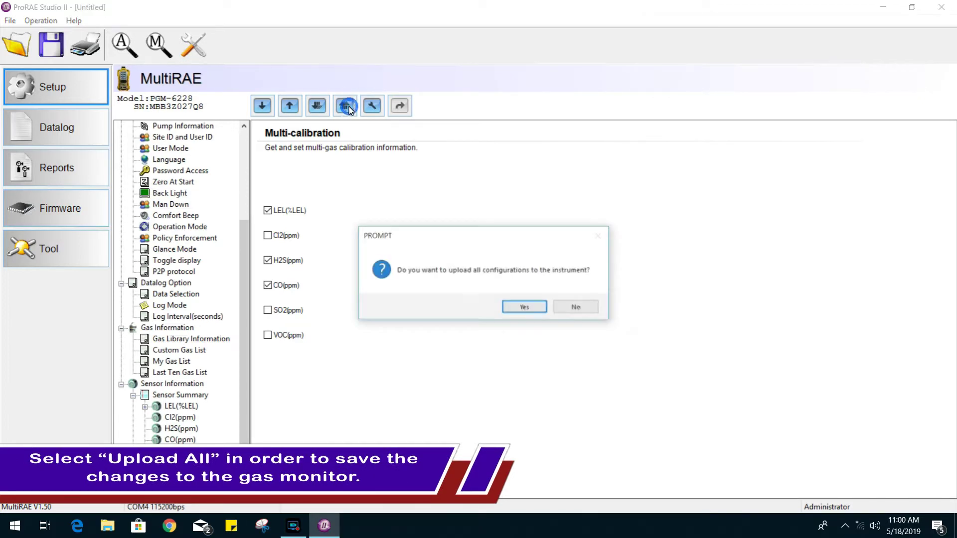
{"action": "left_click", "coordinate": [524, 307]}
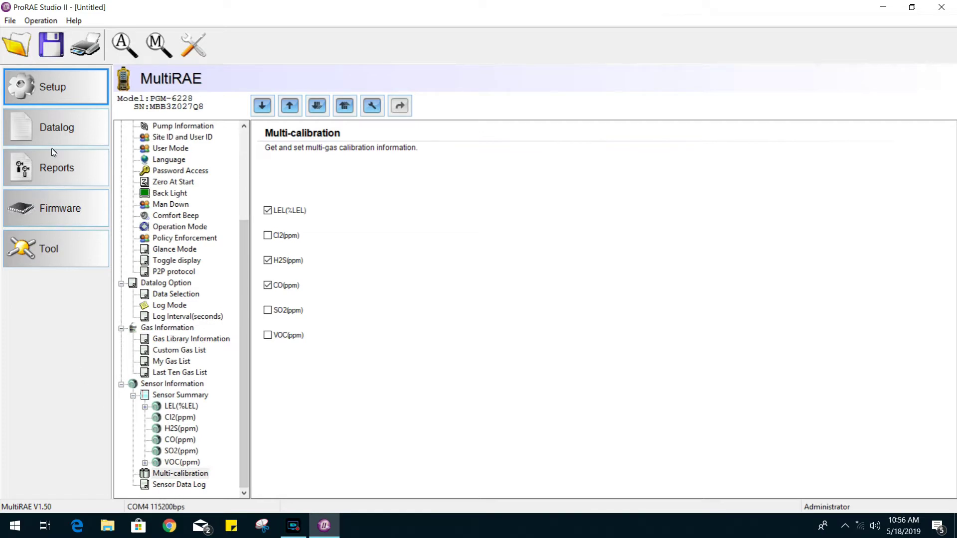
{"action": "left_click", "coordinate": [73, 120]}
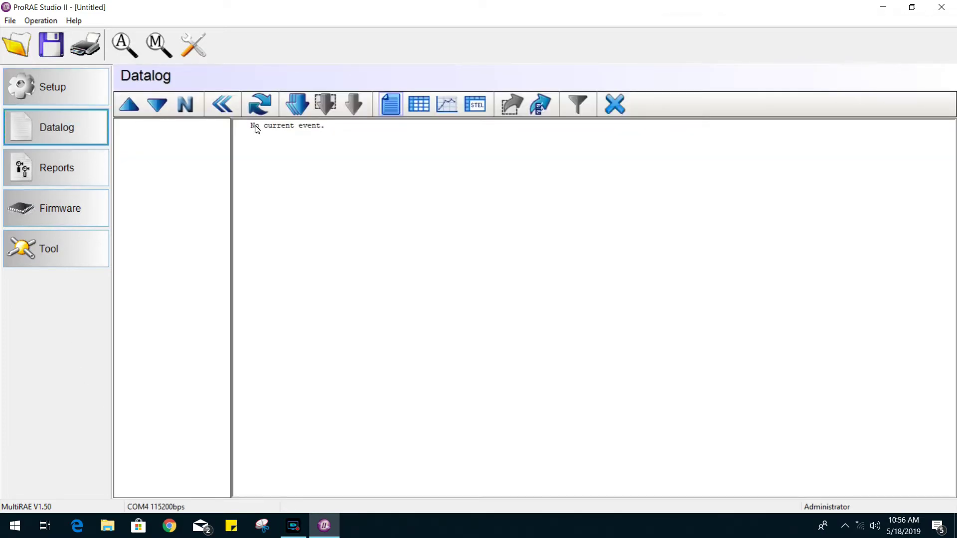
Step: Download all datalogs and view the summaries of events 131 and 130
{"action": "left_click", "coordinate": [302, 101]}
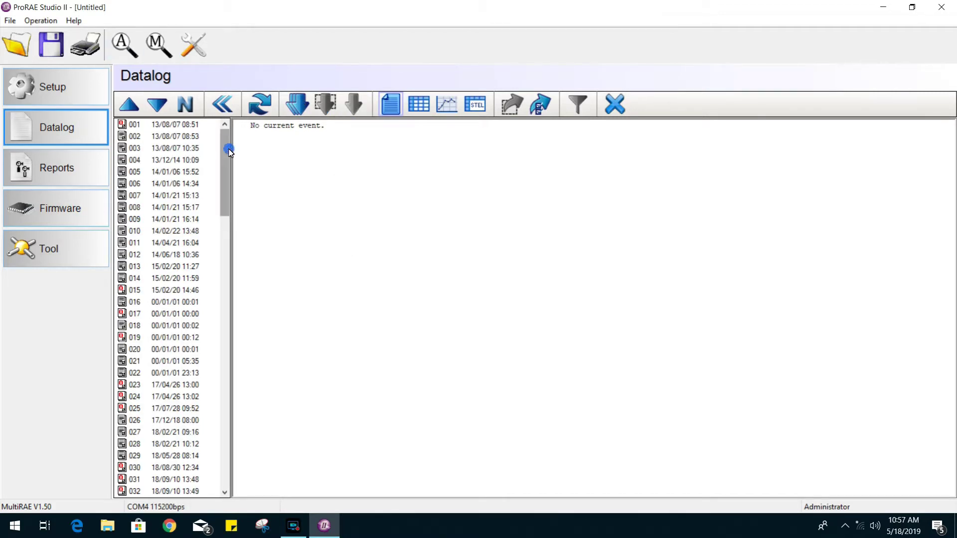
{"action": "left_click_drag", "start_coordinate": [229, 151], "coordinate": [221, 483]}
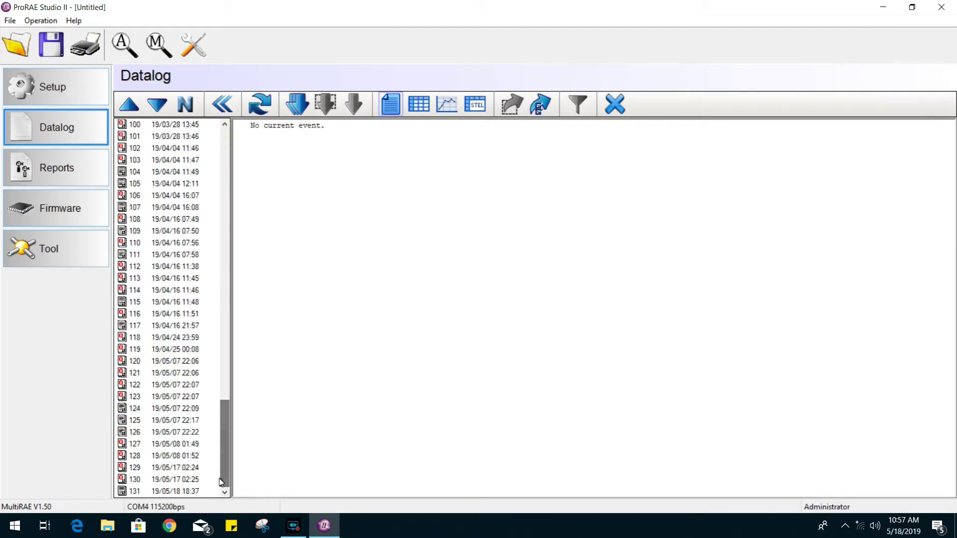
{"action": "left_click", "coordinate": [174, 492]}
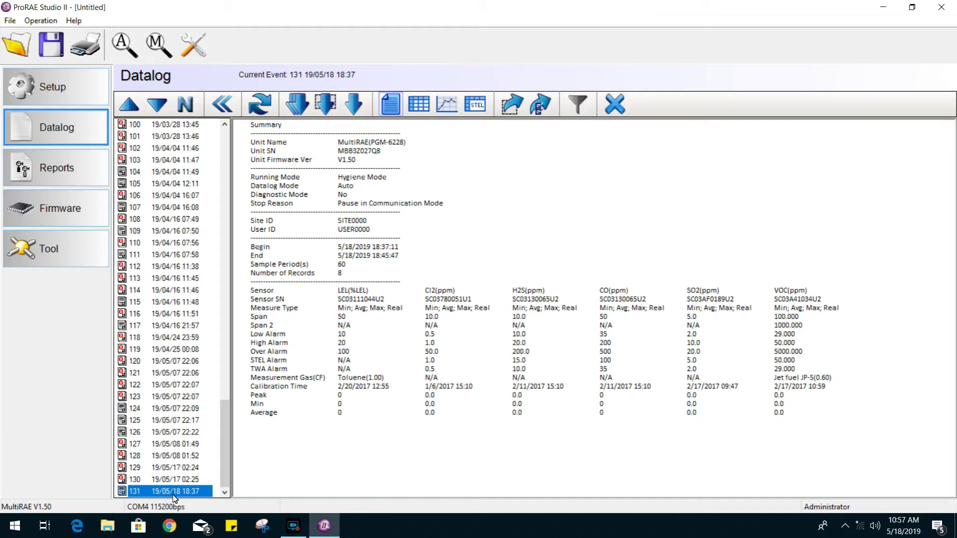
{"action": "left_click", "coordinate": [169, 480]}
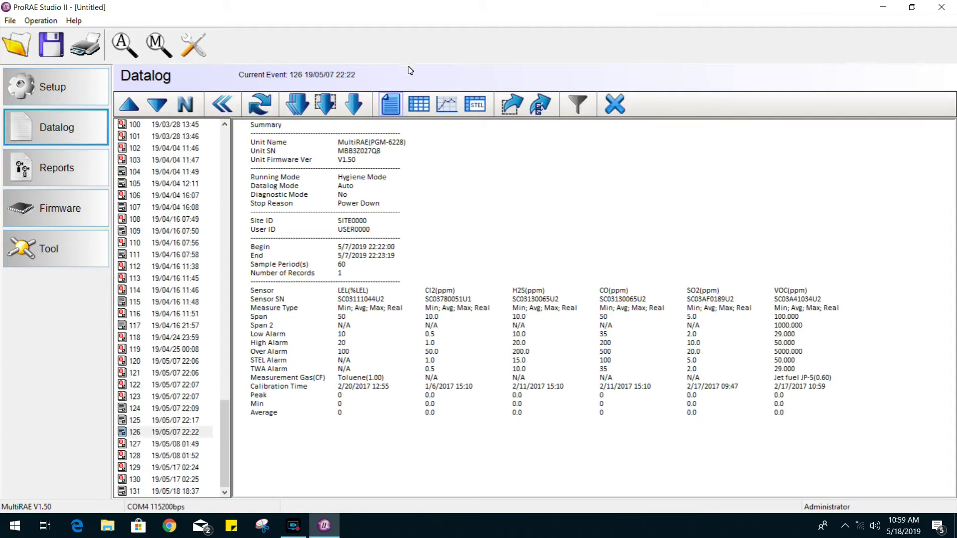
Step: View readings as sheet and graph for events 111, 109, 108 and 104, then event 104's summary
{"action": "left_click", "coordinate": [419, 110]}
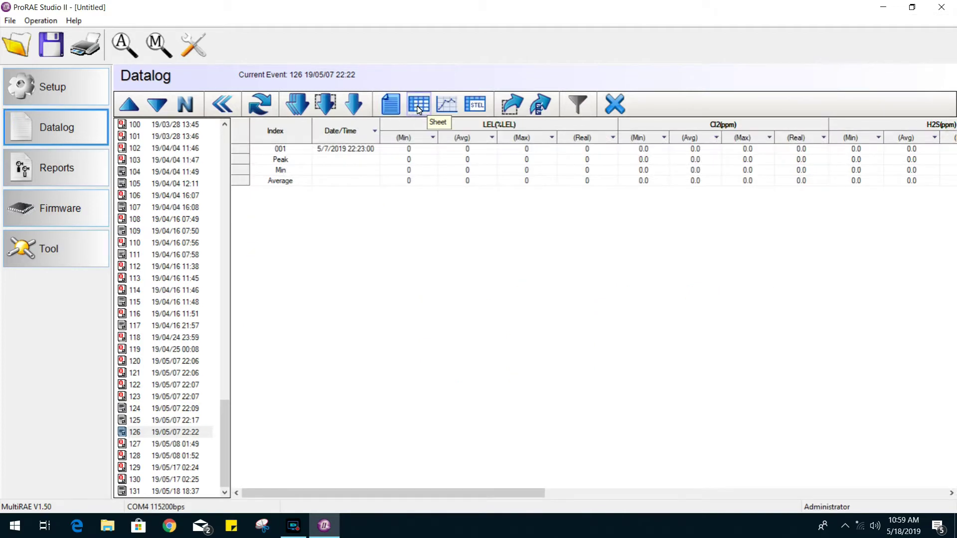
{"action": "left_click", "coordinate": [446, 104]}
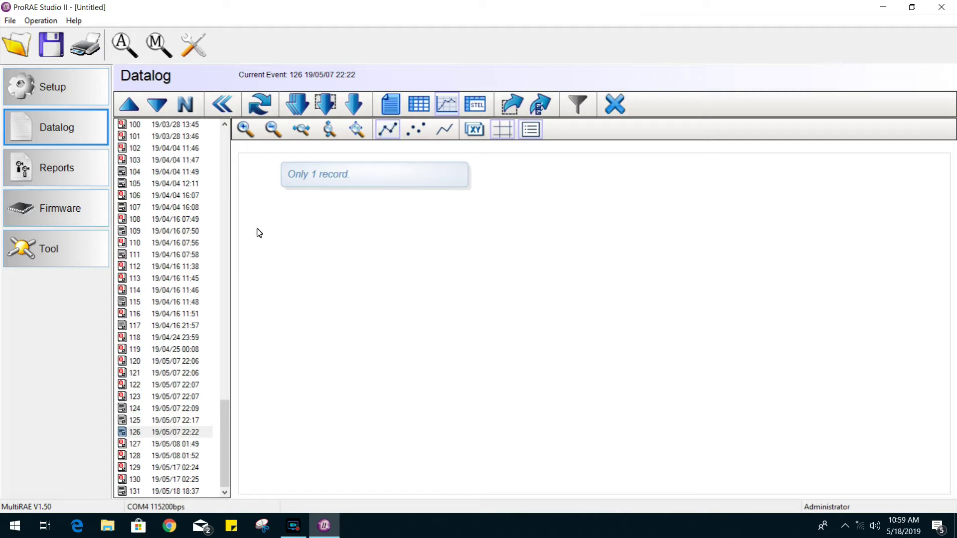
{"action": "left_click", "coordinate": [194, 255]}
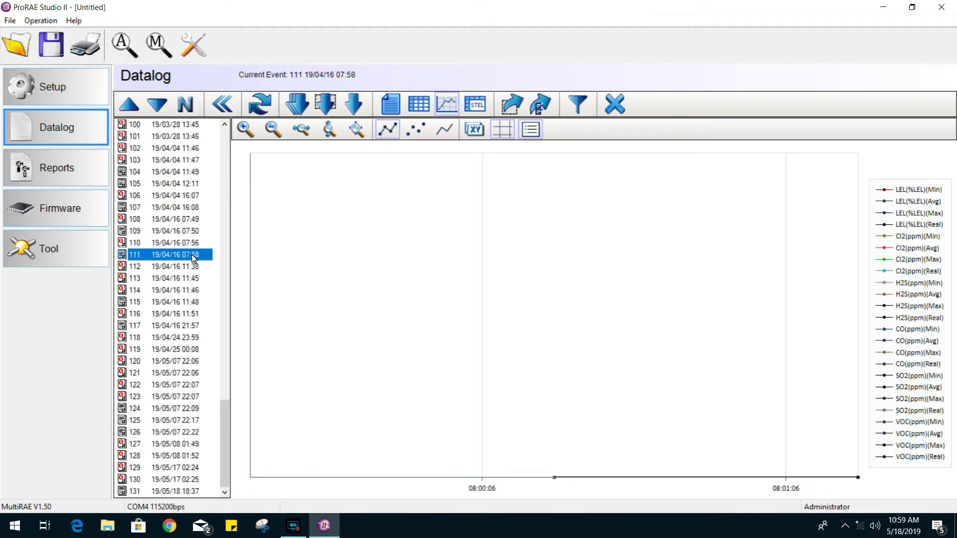
{"action": "left_click", "coordinate": [188, 236]}
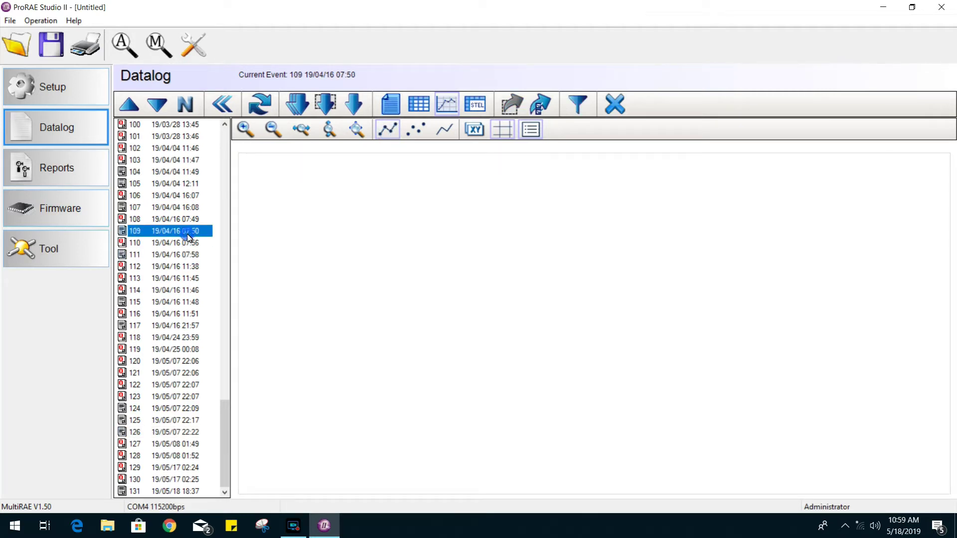
{"action": "left_click", "coordinate": [179, 221]}
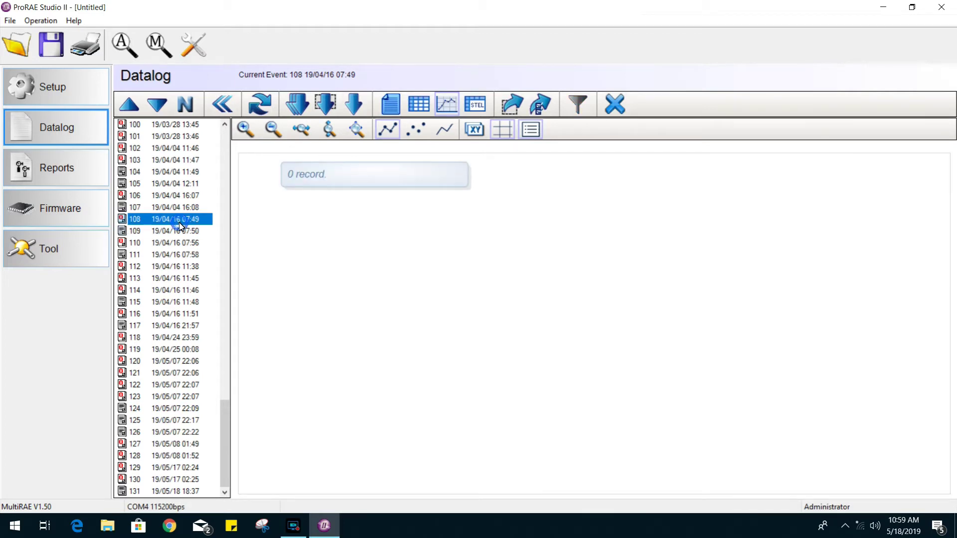
{"action": "left_click", "coordinate": [170, 171]}
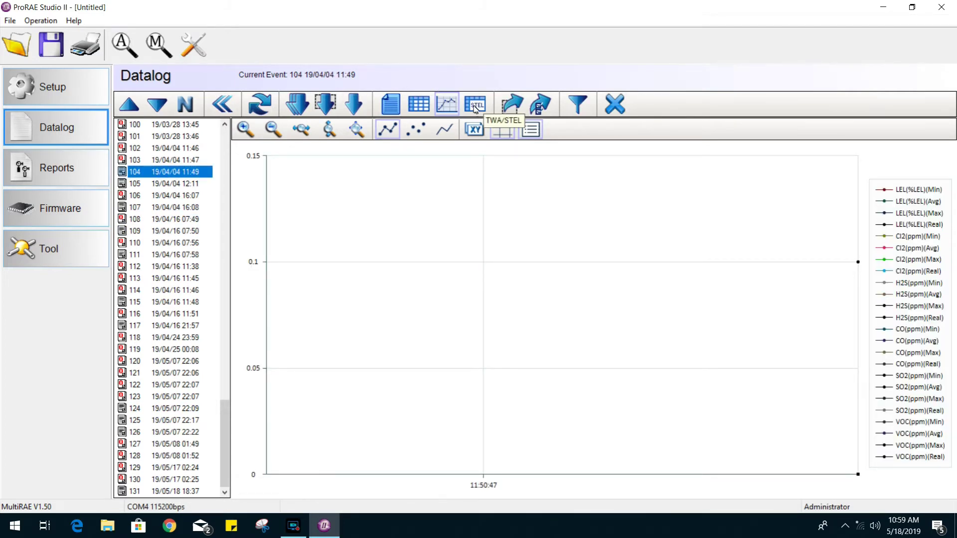
{"action": "left_click", "coordinate": [386, 106]}
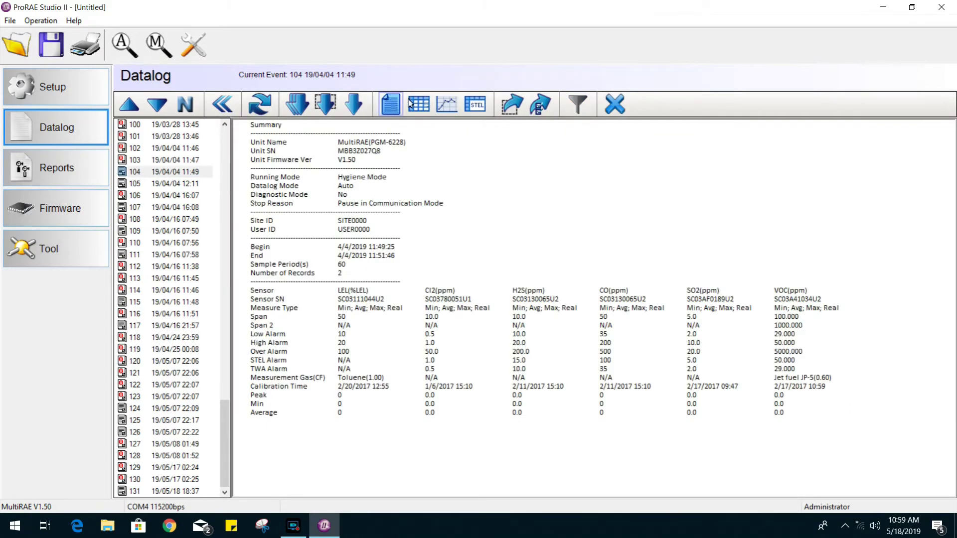
Step: Export the event data as CSV file PRS_EXPORT_20190518.csv on the Desktop
{"action": "left_click", "coordinate": [513, 106]}
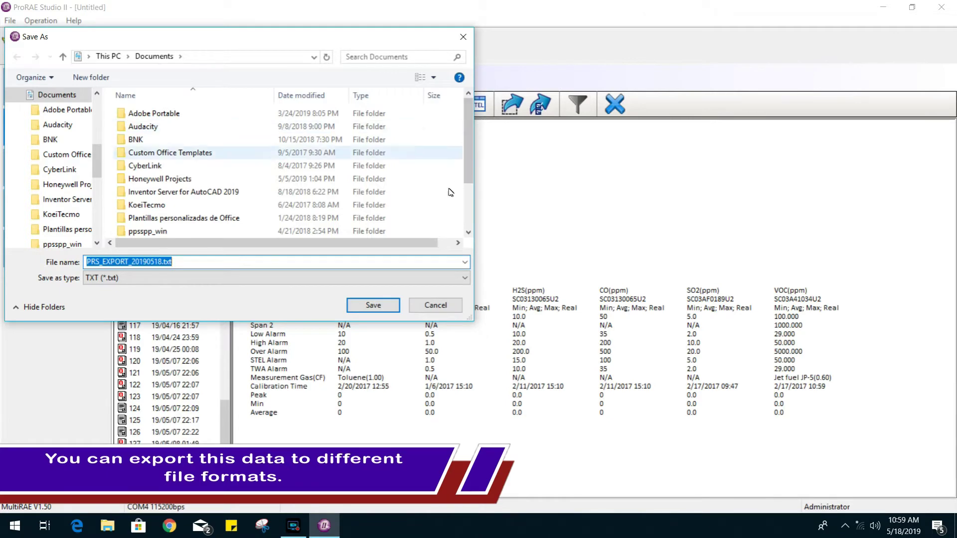
{"action": "left_click", "coordinate": [395, 280]}
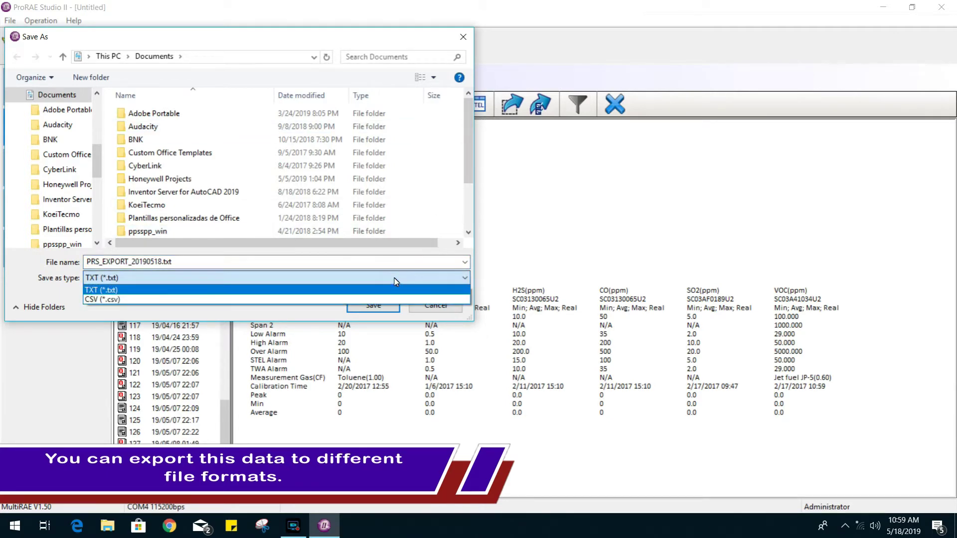
{"action": "left_click", "coordinate": [387, 300]}
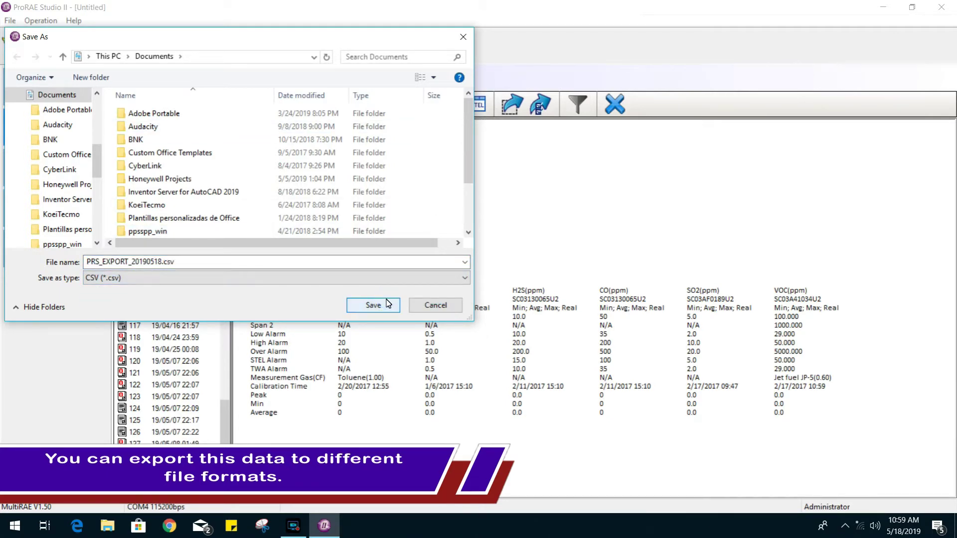
{"action": "left_click_drag", "start_coordinate": [96, 158], "coordinate": [97, 99]}
{"action": "left_click", "coordinate": [64, 120]}
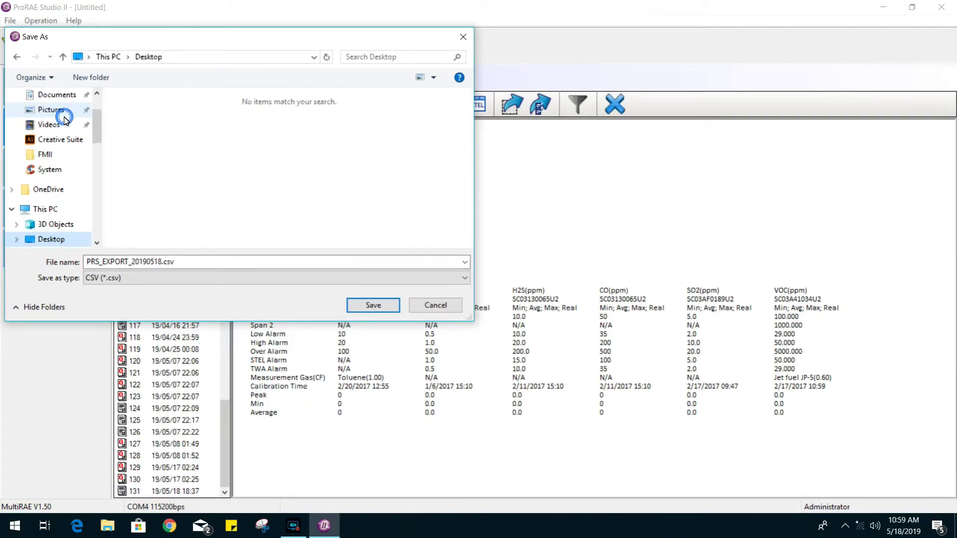
{"action": "left_click", "coordinate": [373, 306]}
{"action": "left_click", "coordinate": [41, 176]}
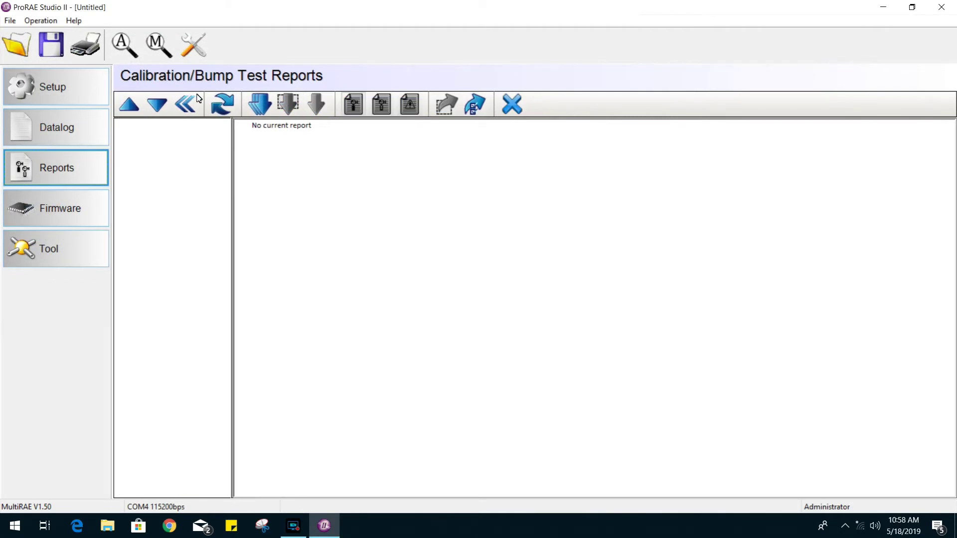
Step: Download all calibration reports and read through report 002's certificate, cancelling its export
{"action": "left_click", "coordinate": [259, 106]}
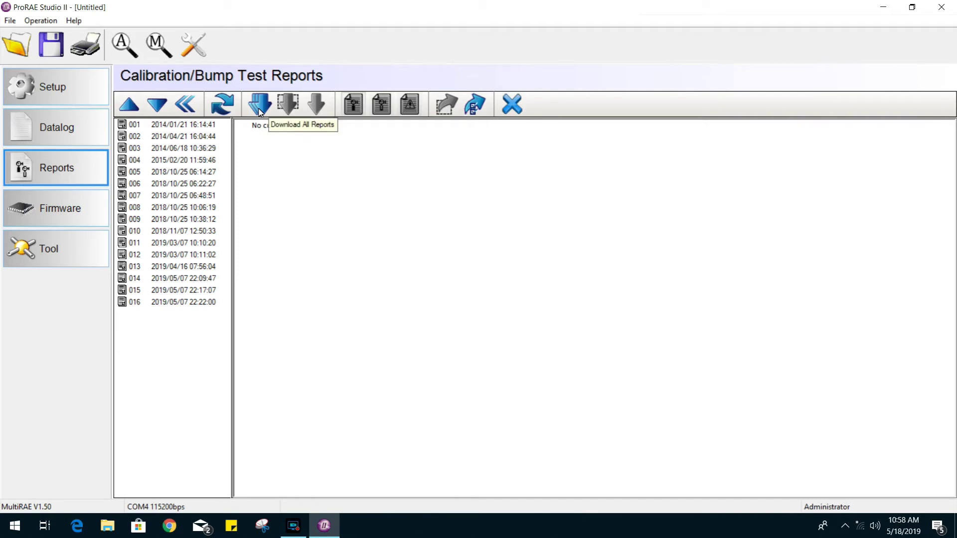
{"action": "left_click", "coordinate": [194, 136]}
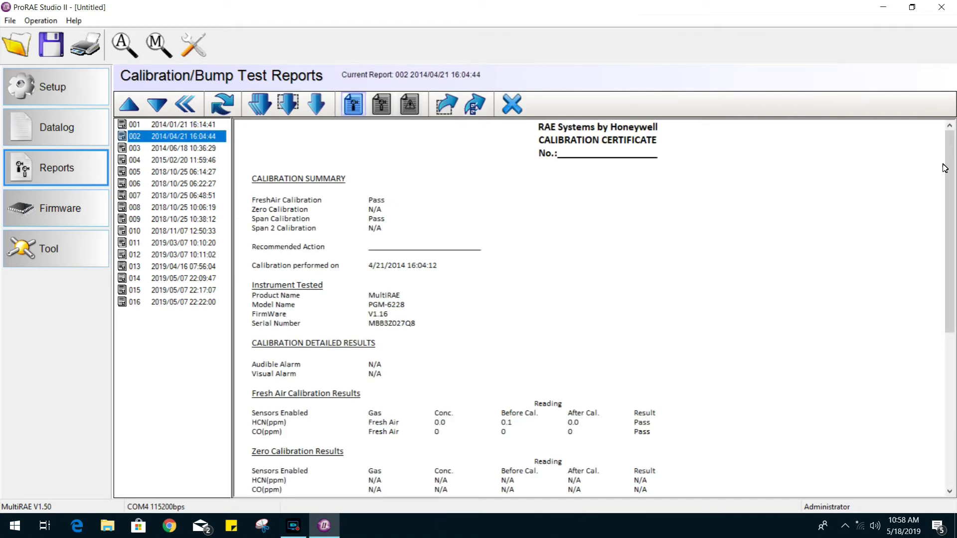
{"action": "left_click_drag", "start_coordinate": [949, 164], "coordinate": [955, 323]}
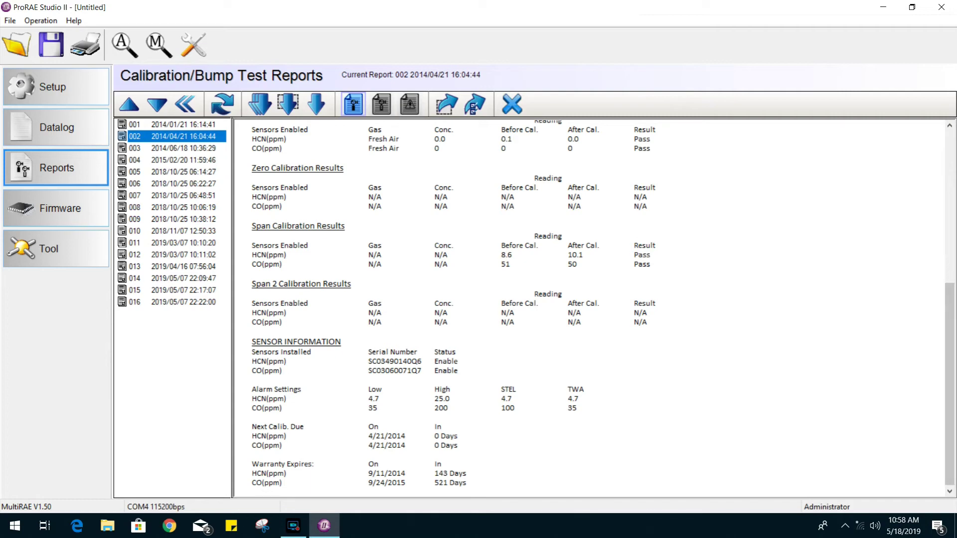
{"action": "left_click_drag", "start_coordinate": [950, 384], "coordinate": [925, 136]}
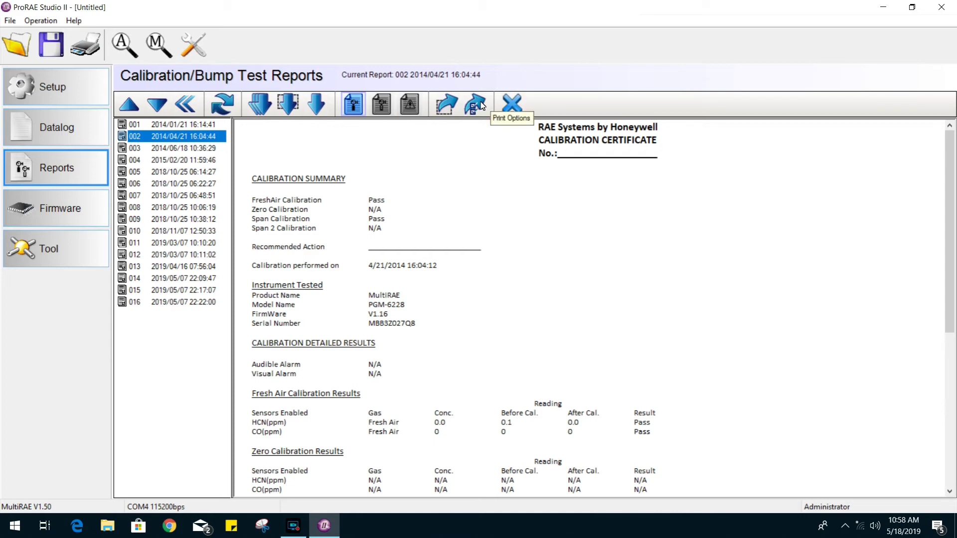
{"action": "left_click", "coordinate": [447, 105]}
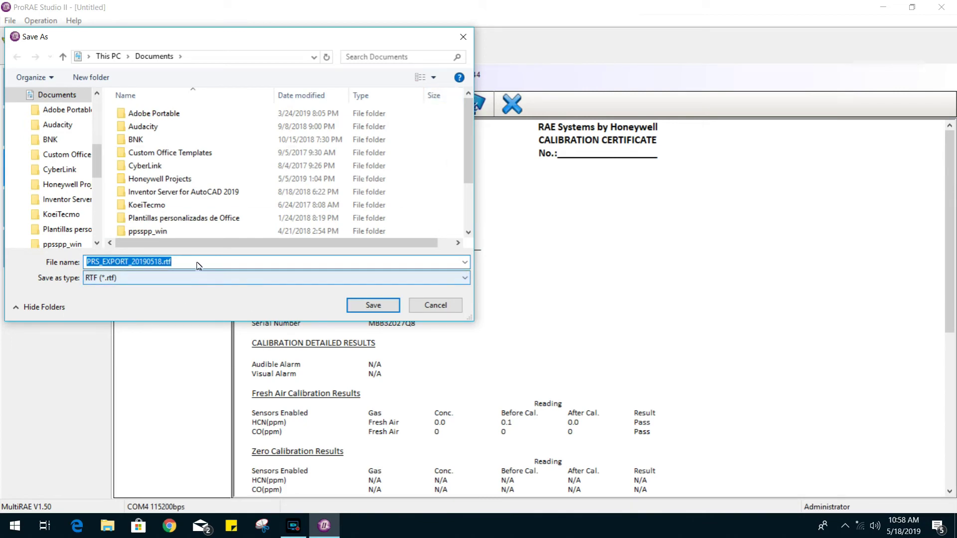
{"action": "left_click", "coordinate": [435, 306]}
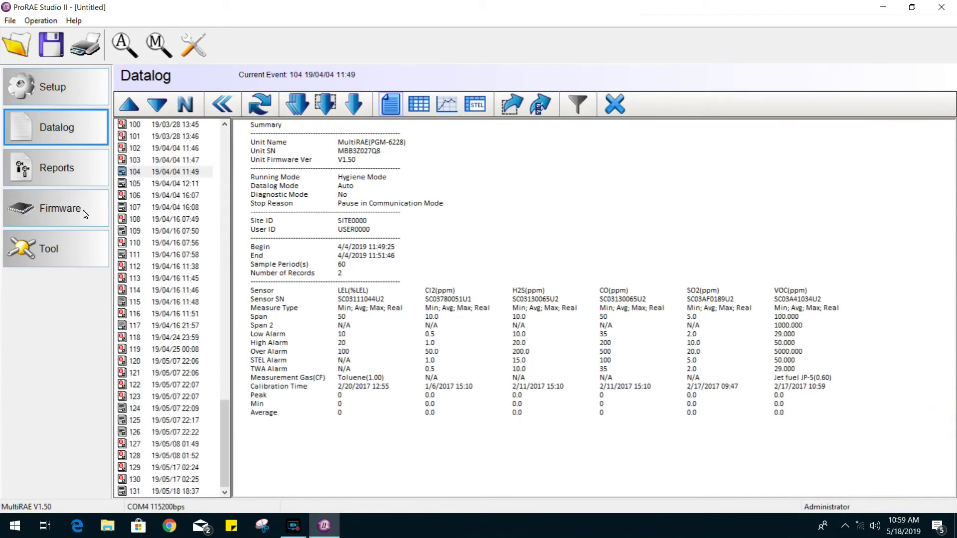
{"action": "left_click", "coordinate": [85, 215]}
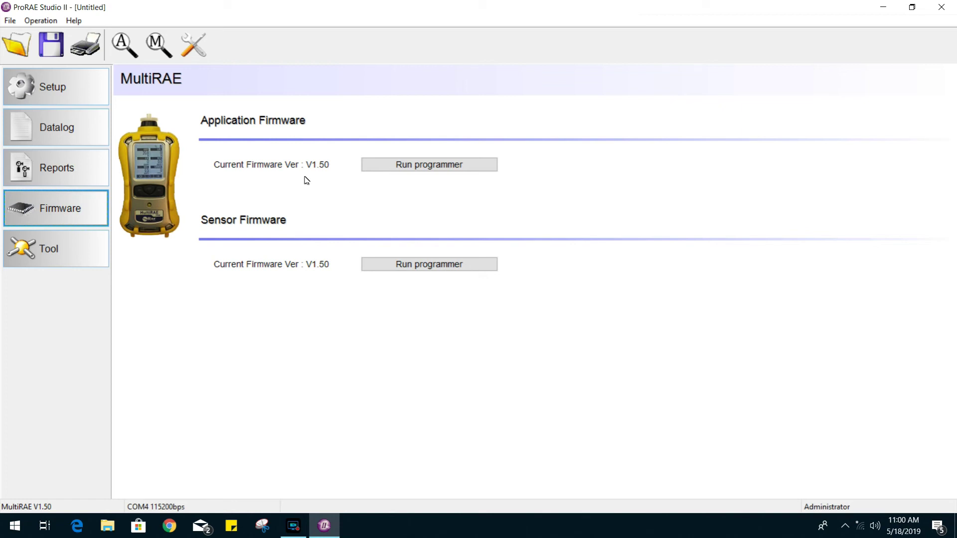
Step: Launch and close the RAE Programmer 4000 for the V1.50 application firmware
{"action": "left_click", "coordinate": [417, 170]}
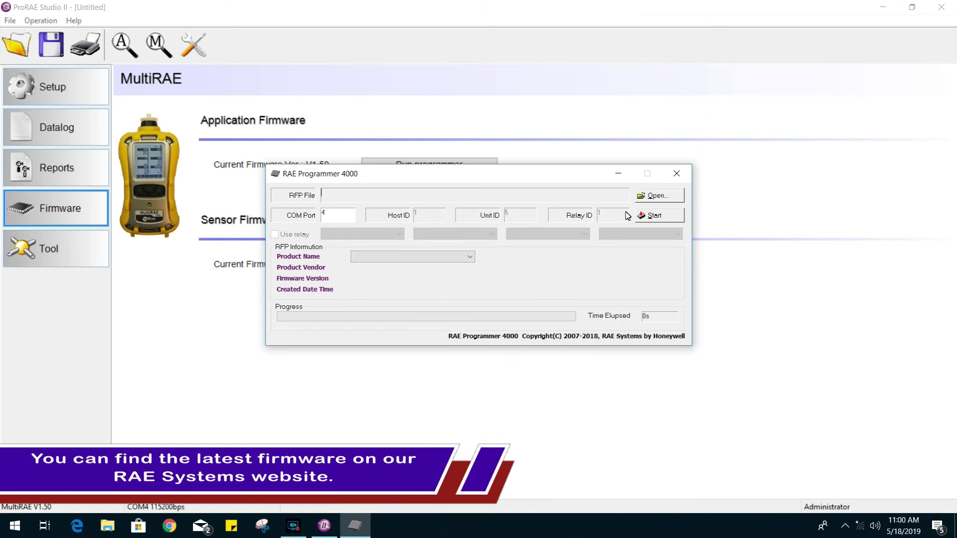
{"action": "left_click", "coordinate": [677, 173]}
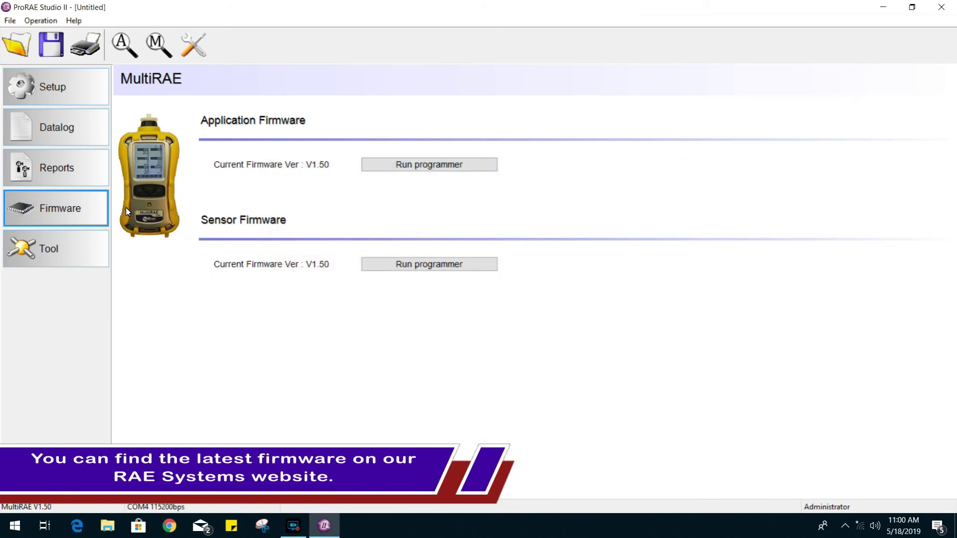
{"action": "left_click", "coordinate": [61, 258]}
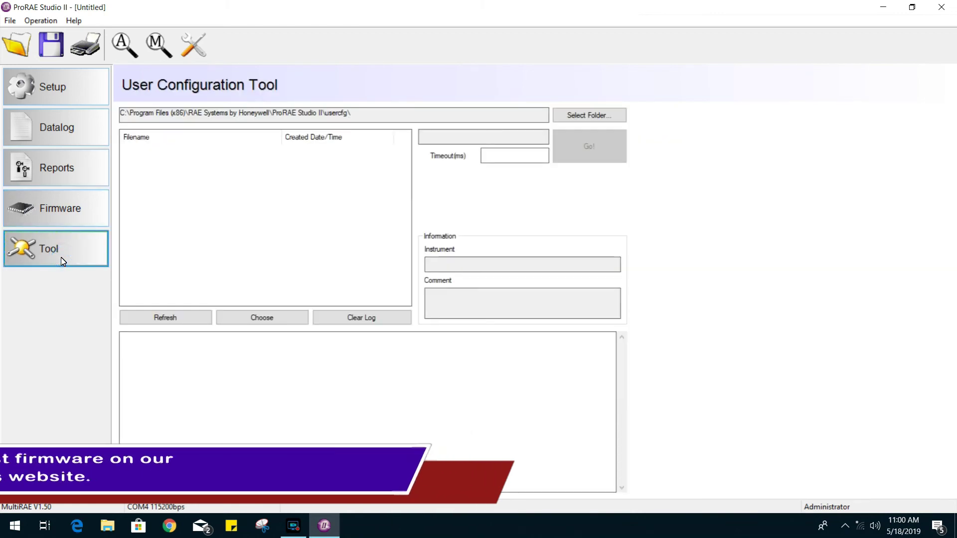